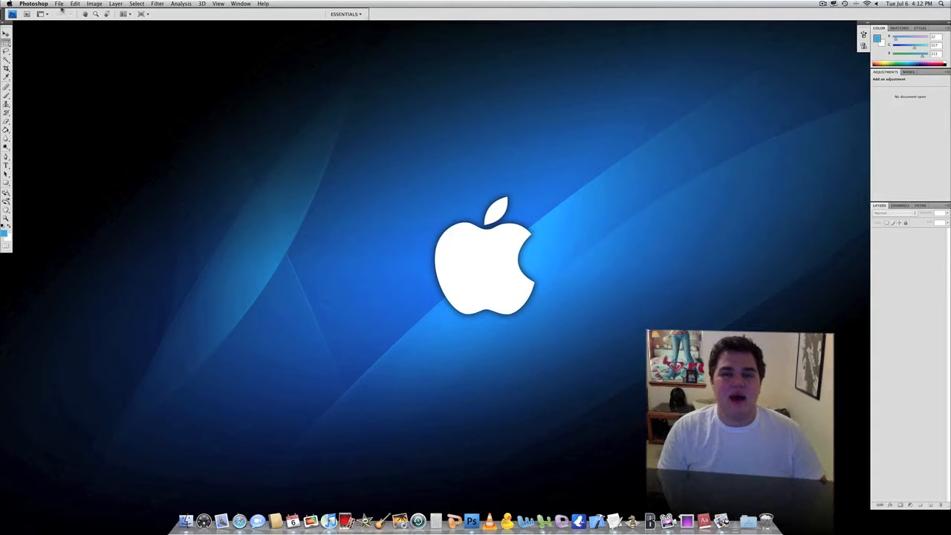
Open YTLayout.psd from the Desktop, then move its window away from the tools and enlarge it to show the whole canvas.
click(60, 6)
click(66, 19)
scroll(535, 147, down, 2)
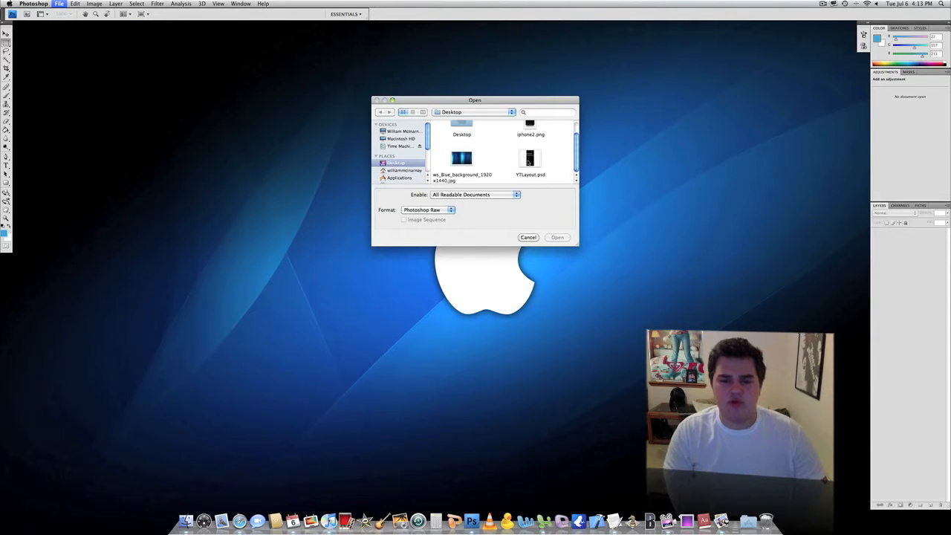
double_click(529, 159)
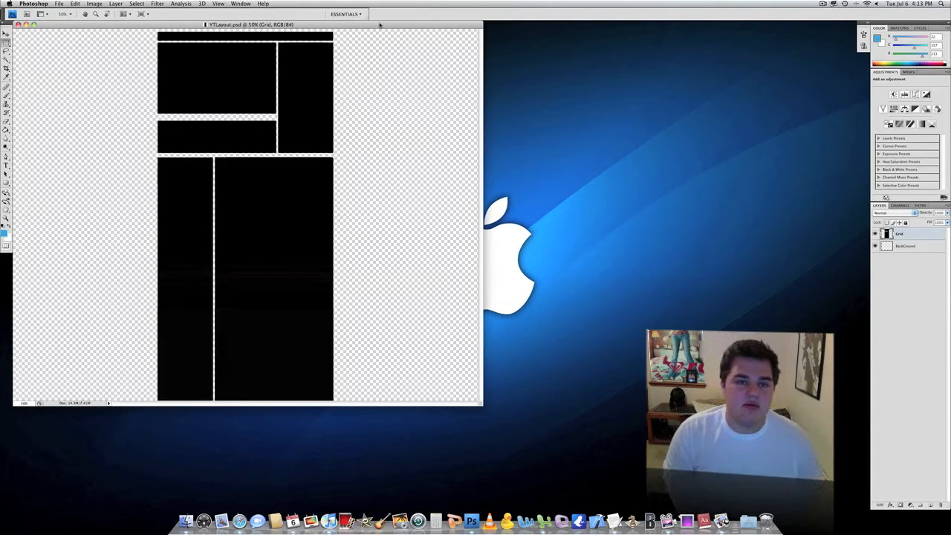
drag(380, 26, 525, 48)
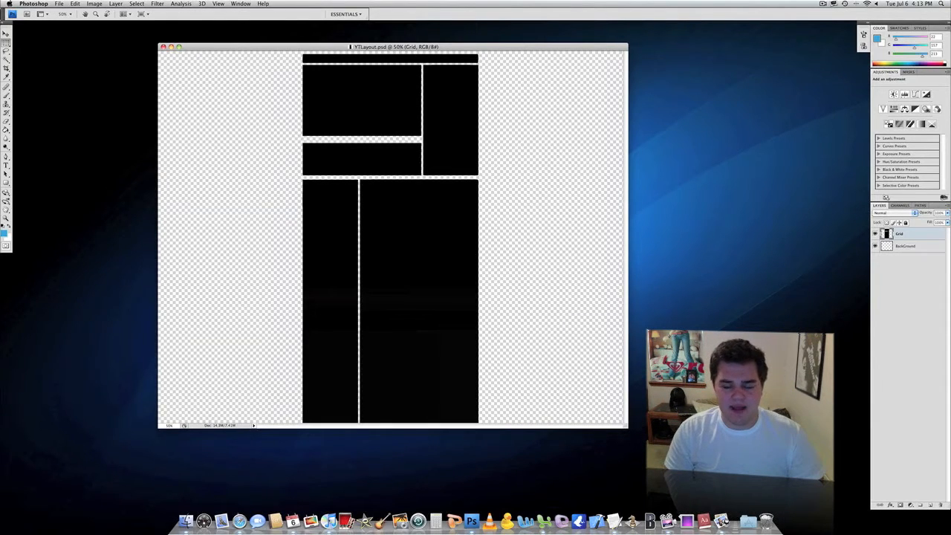
drag(626, 426, 653, 436)
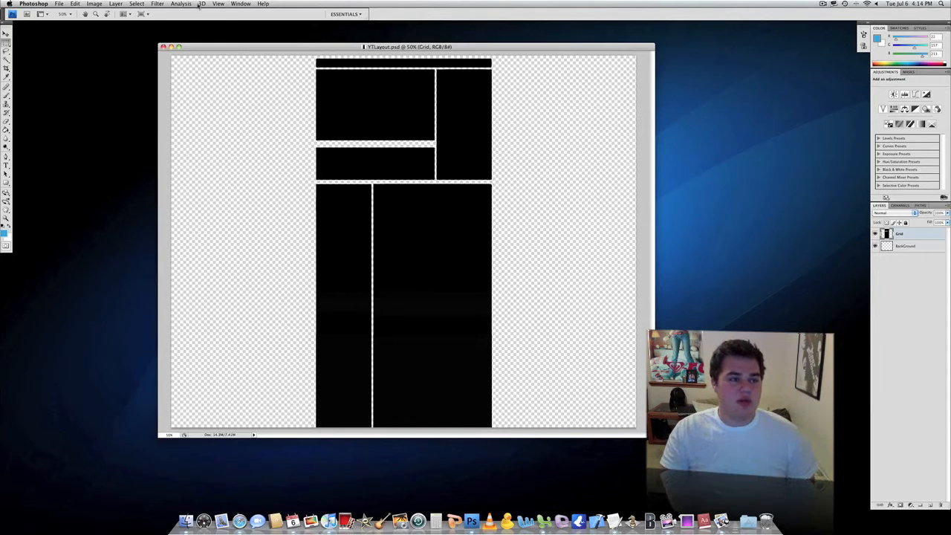
click(94, 6)
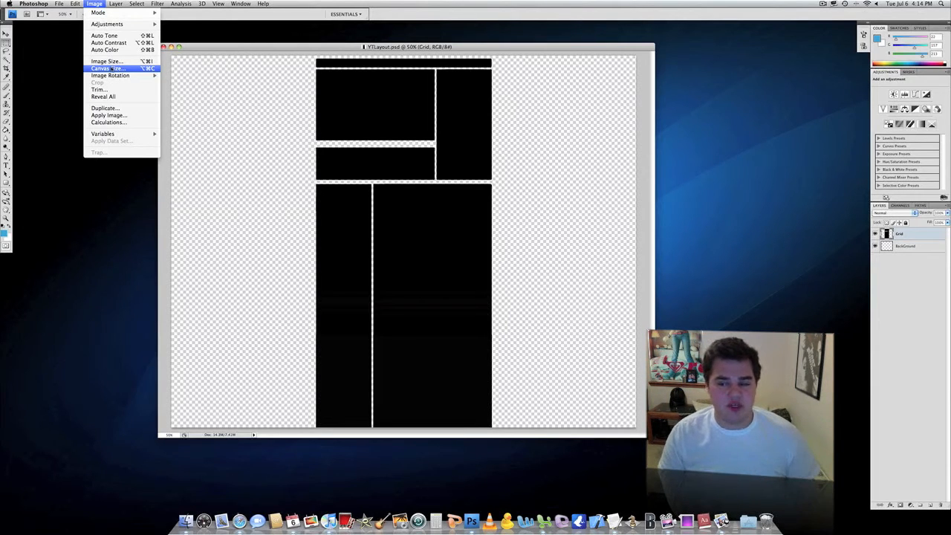
click(216, 166)
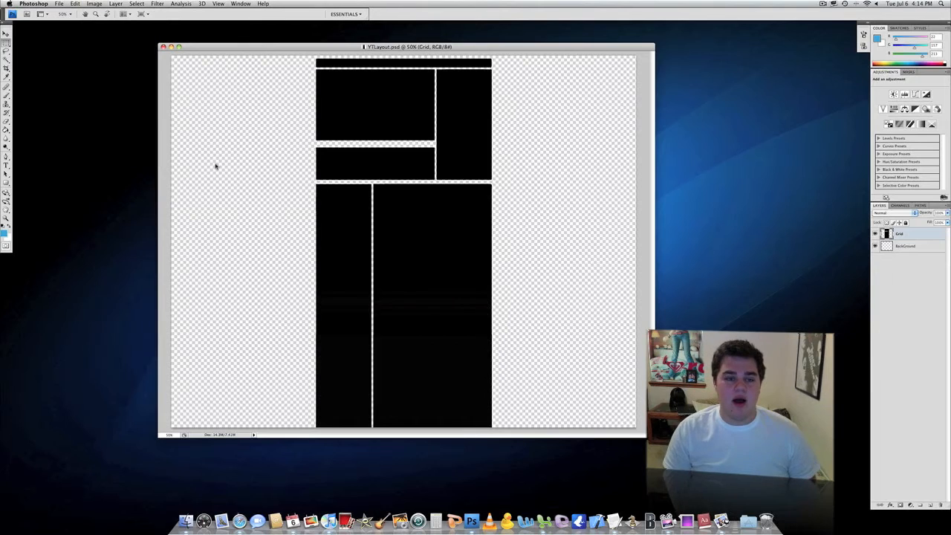
Fill the BackGround layer with a bright violet-blue foreground colour using the Paint Bucket.
click(915, 246)
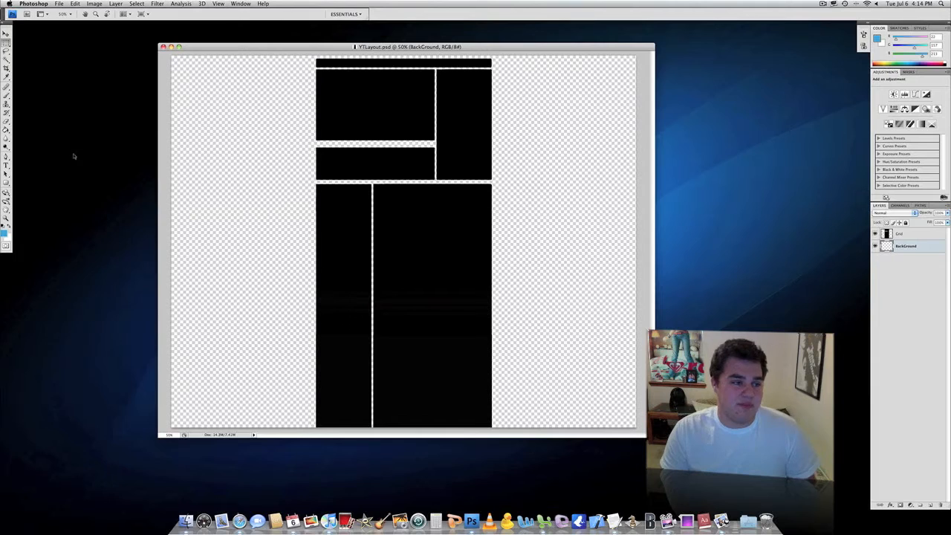
click(7, 131)
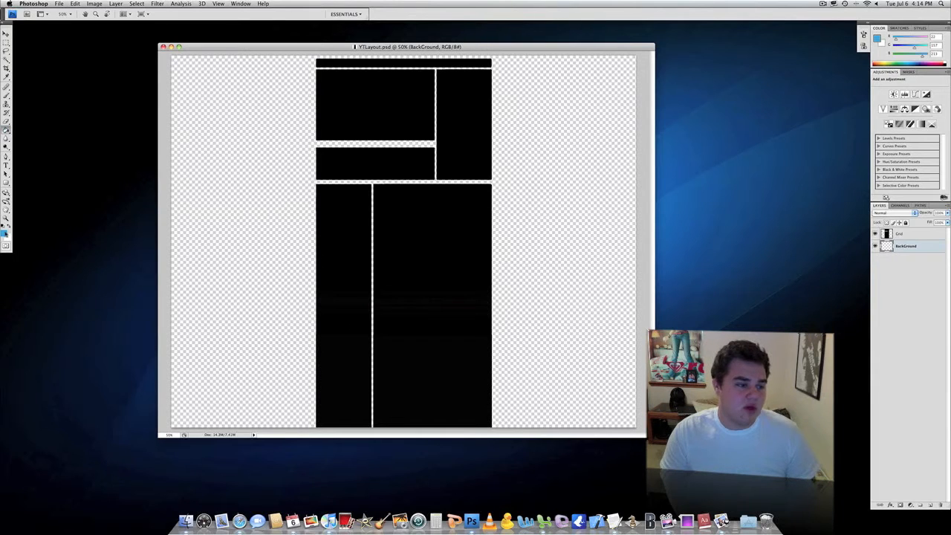
click(4, 235)
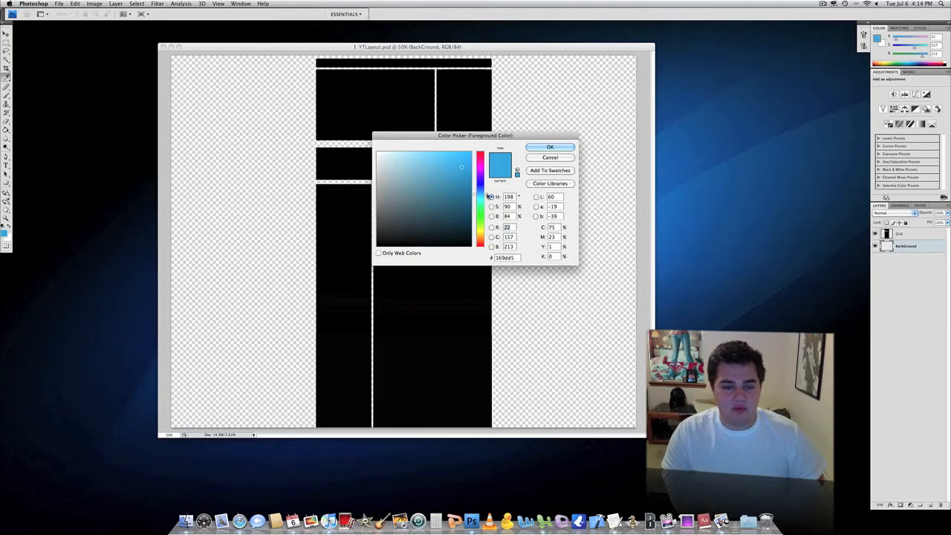
click(487, 199)
mouse_move(486, 199)
mouse_down()
mouse_move(486, 240)
mouse_move(485, 162)
mouse_move(485, 181)
mouse_up()
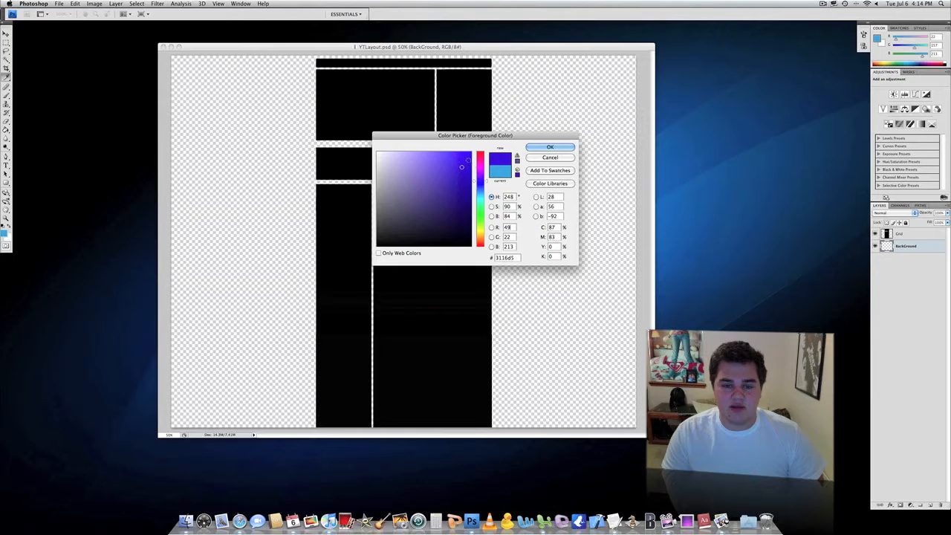
click(549, 147)
click(259, 178)
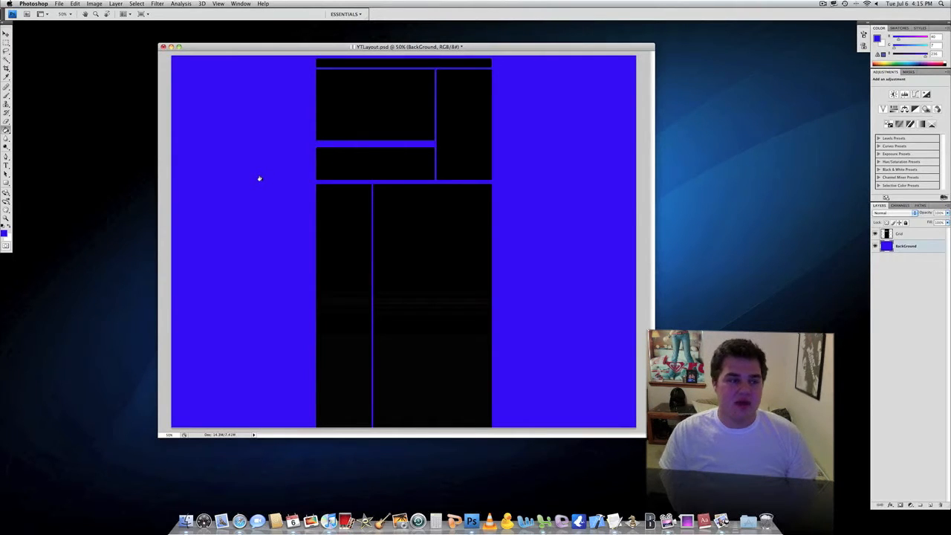
Undo the Paint Bucket fill on the BackGround layer.
click(75, 3)
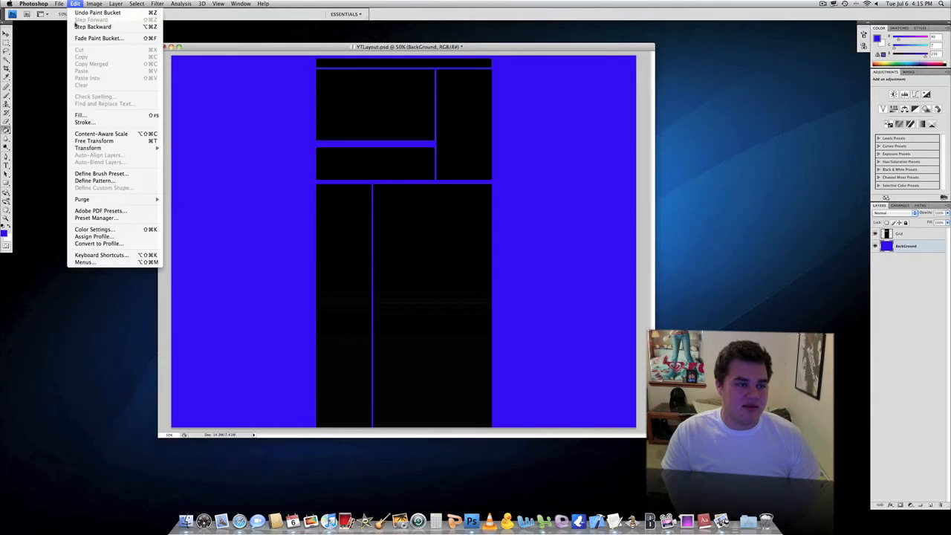
click(75, 26)
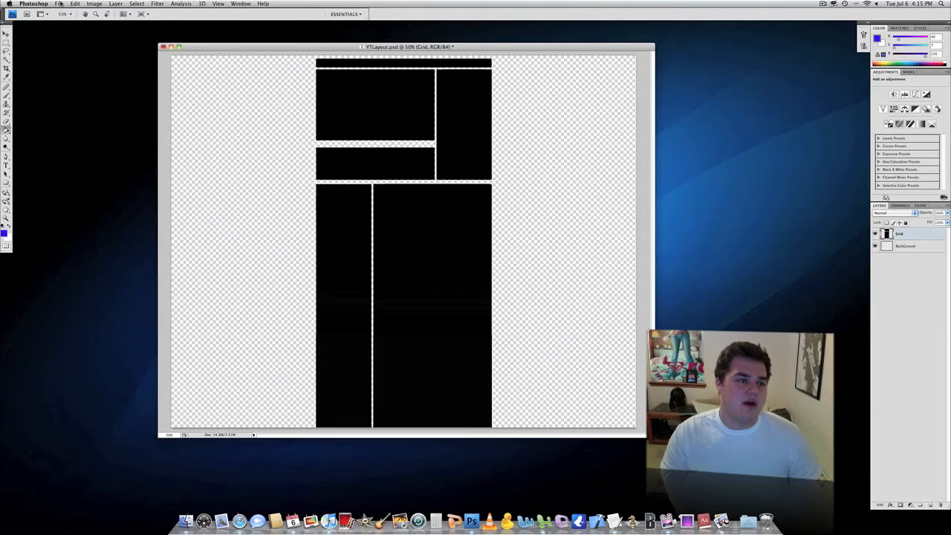
Open ws_Blue_background_1920x1440.jpg from the Desktop and arrange the two documents side by side.
click(59, 4)
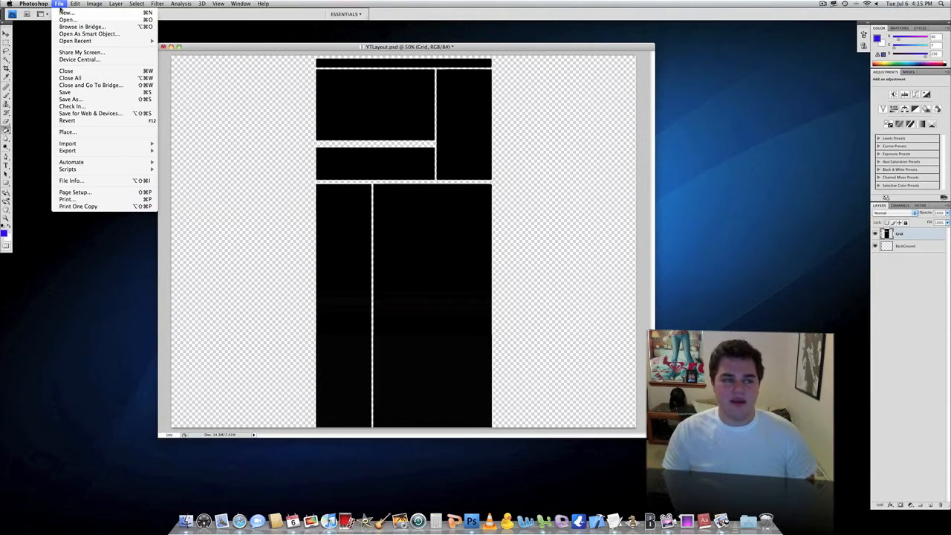
click(66, 20)
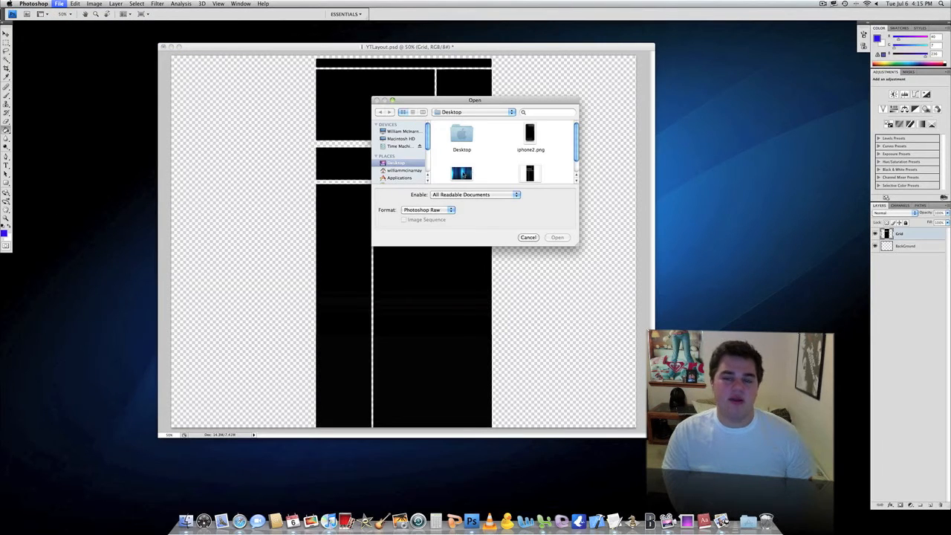
double_click(460, 171)
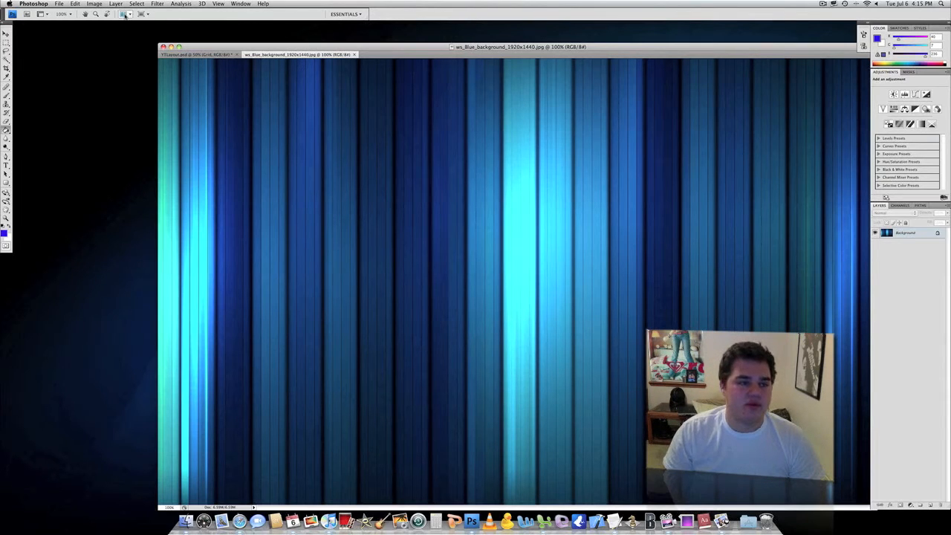
click(125, 14)
click(138, 26)
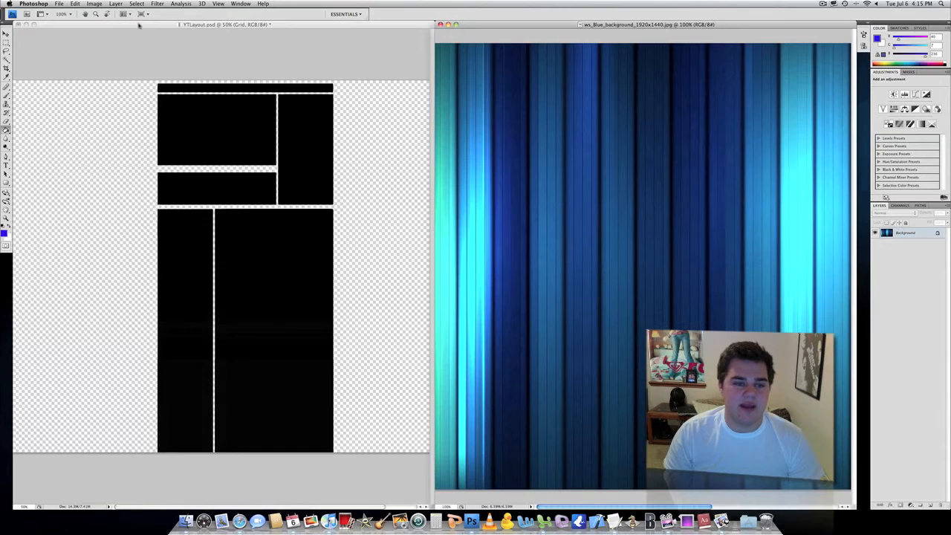
Try placing the striped blue image into YTLayout.psd at its original size with the Move tool.
click(6, 34)
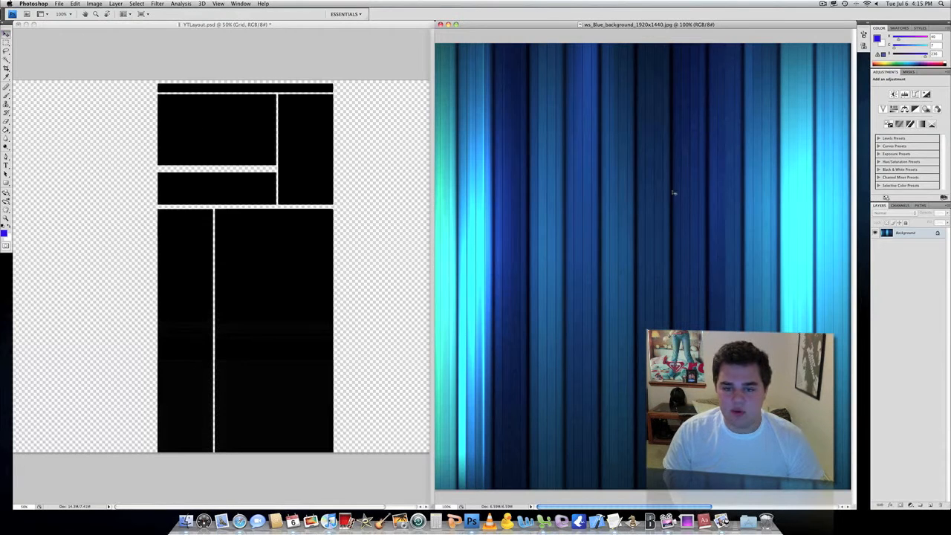
drag(702, 179, 166, 179)
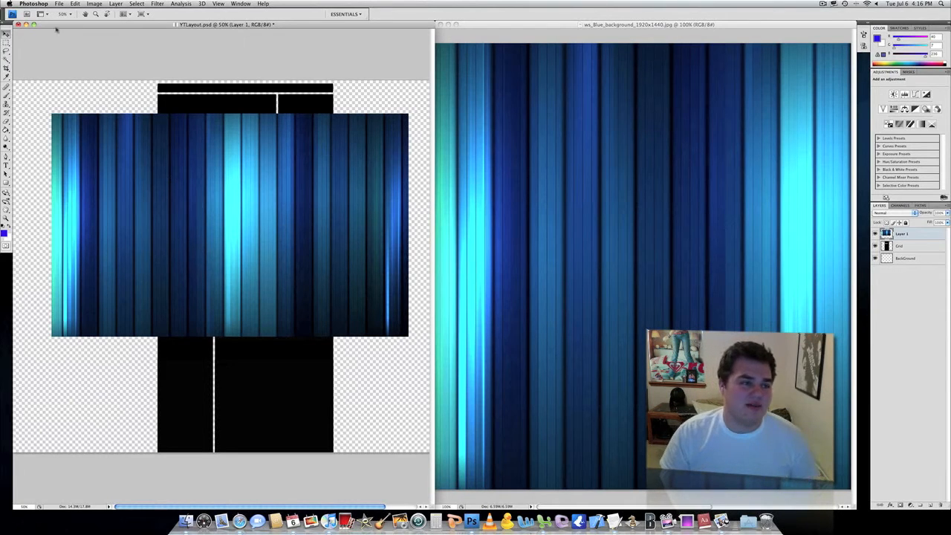
Step back through the history of YTLayout.psd until the placed striped image is removed.
click(75, 4)
click(88, 27)
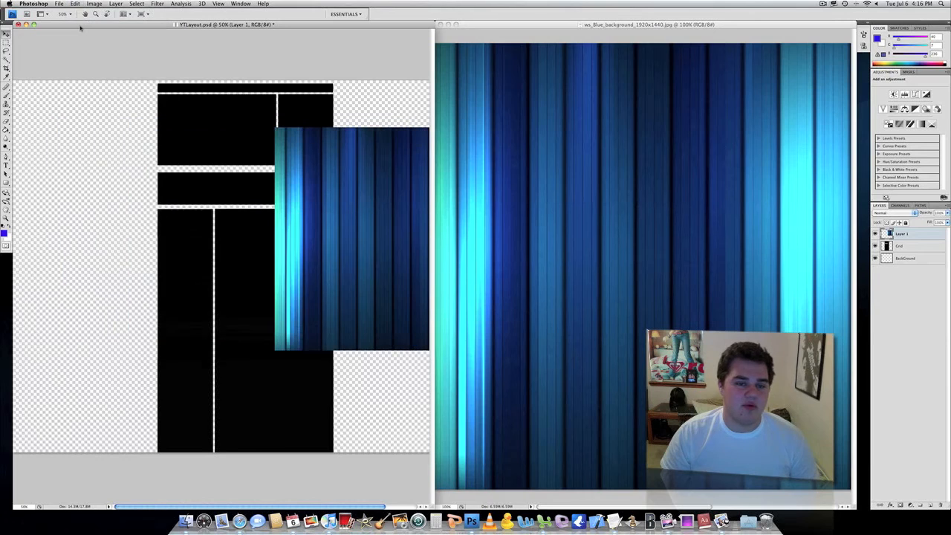
click(75, 3)
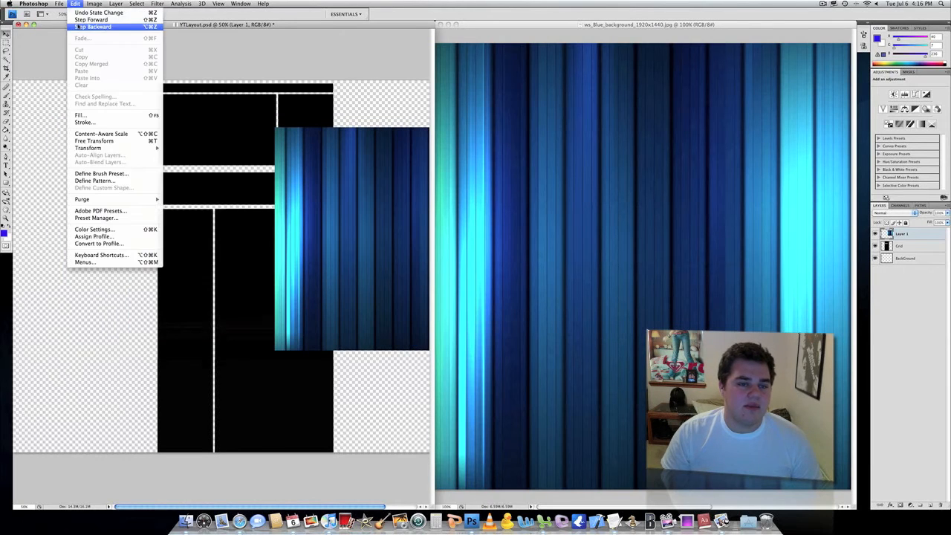
click(78, 26)
Resize the ws_Blue_background_1920x1440.jpg image to a width of 200.3 percent with proportions constrained.
click(630, 163)
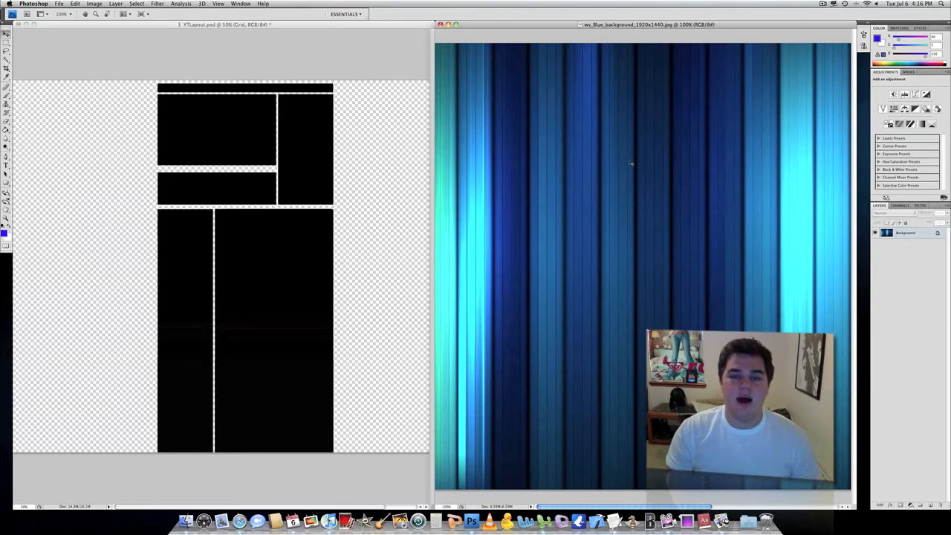
click(95, 4)
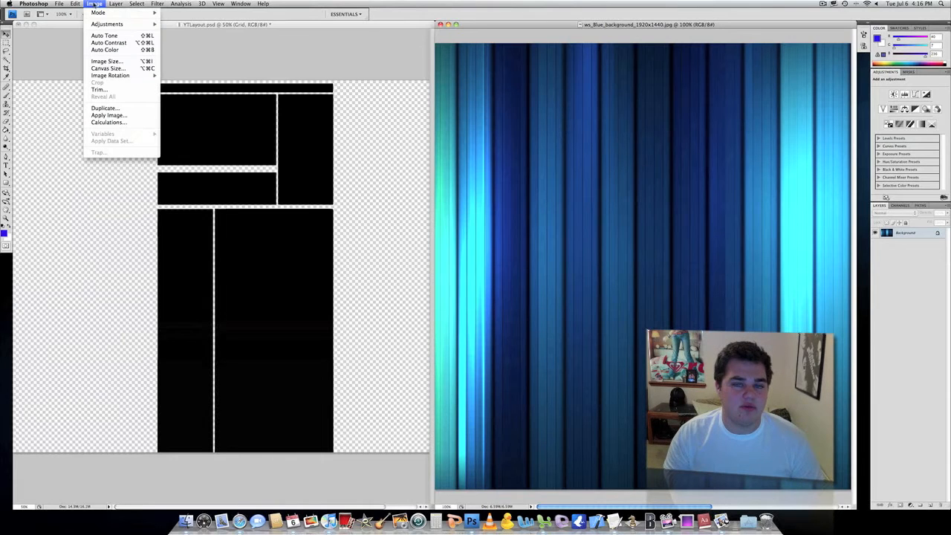
click(769, 236)
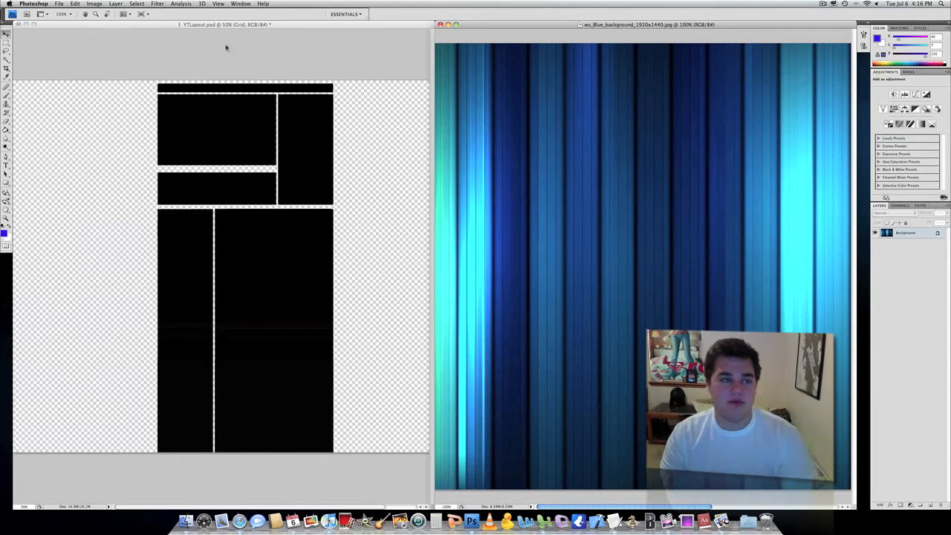
click(97, 4)
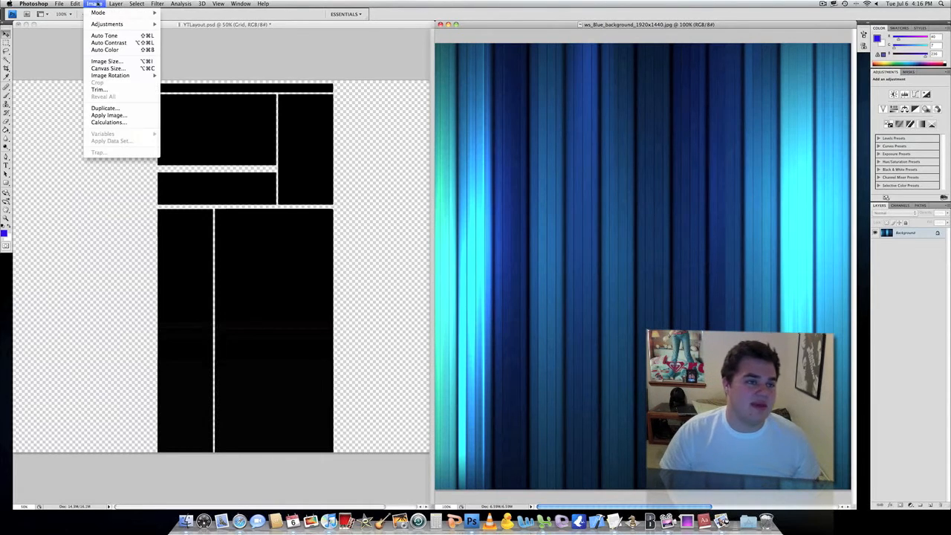
click(112, 60)
click(472, 159)
click(472, 151)
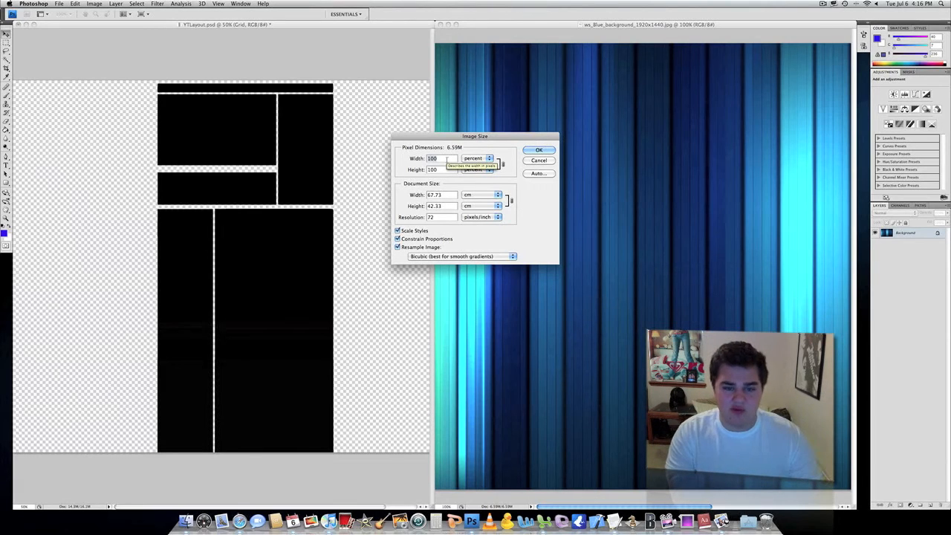
text(200.3)
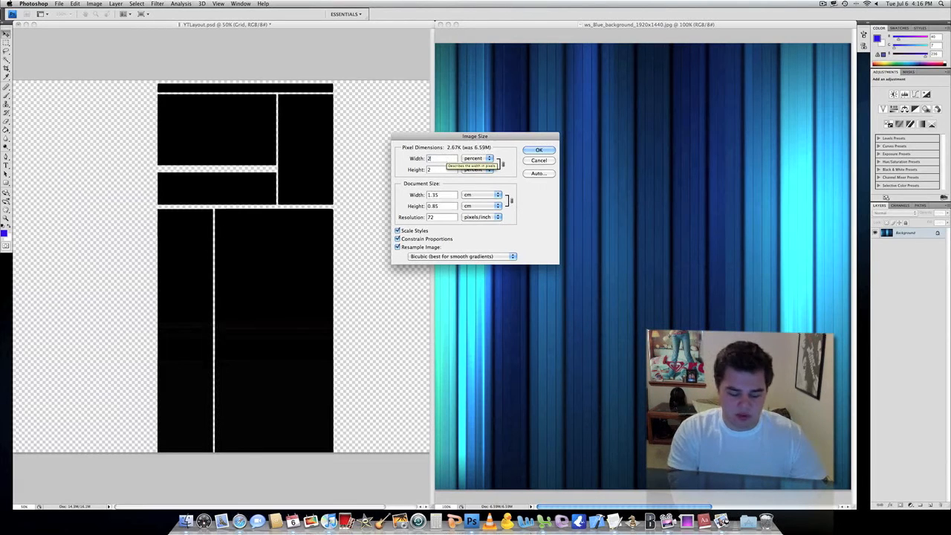
click(547, 152)
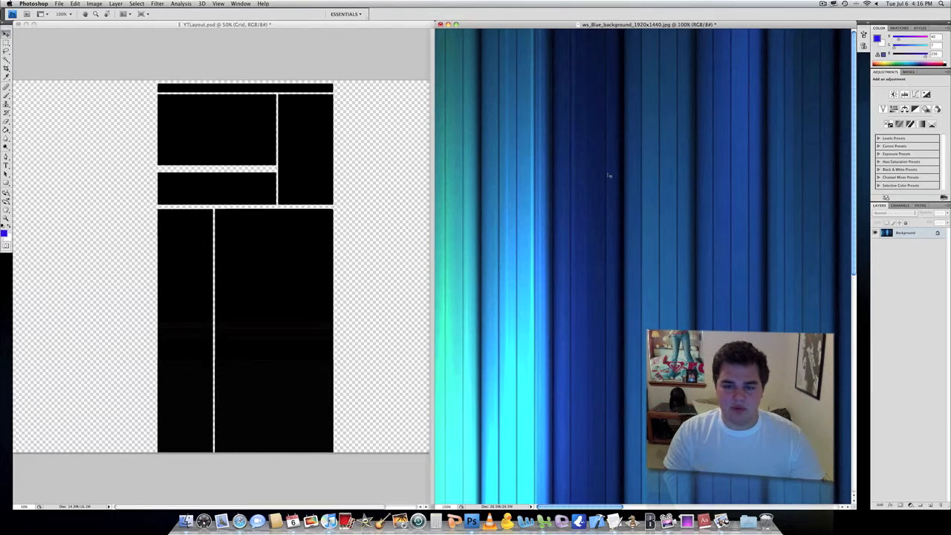
Copy the enlarged striped image into YTLayout.psd and position it so that it covers the canvas.
drag(447, 193, 193, 225)
drag(253, 227, 147, 170)
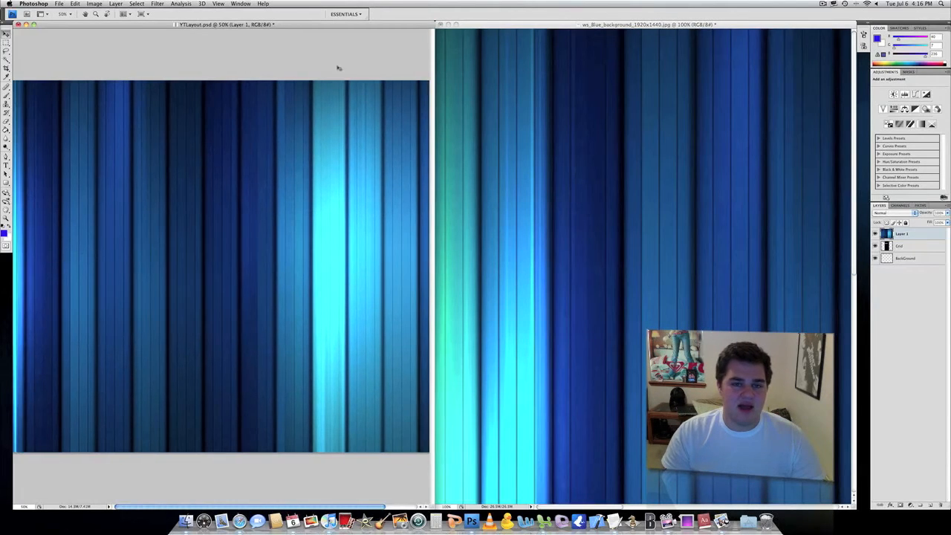
Close ws_Blue_background_1920x1440.jpg without saving it and move the YTLayout.psd window toward the middle of the screen.
click(439, 25)
click(438, 140)
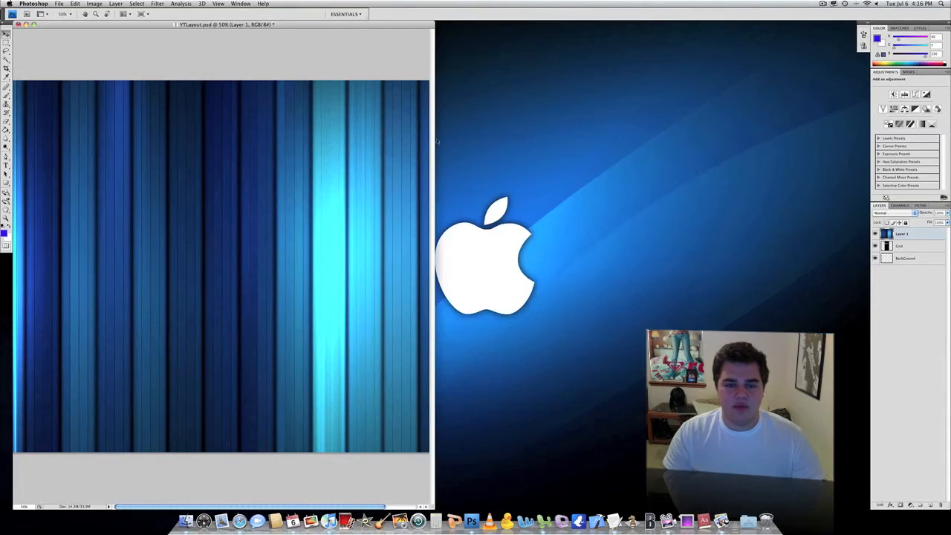
drag(330, 26, 489, 35)
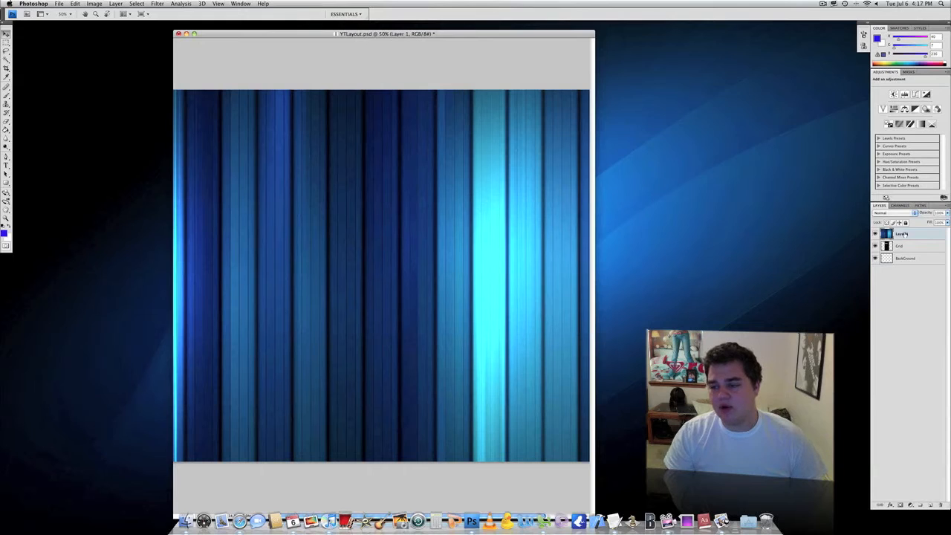
Put Layer 1 at the bottom of the layer stack and shift the striped image left behind the grid.
drag(903, 234, 903, 269)
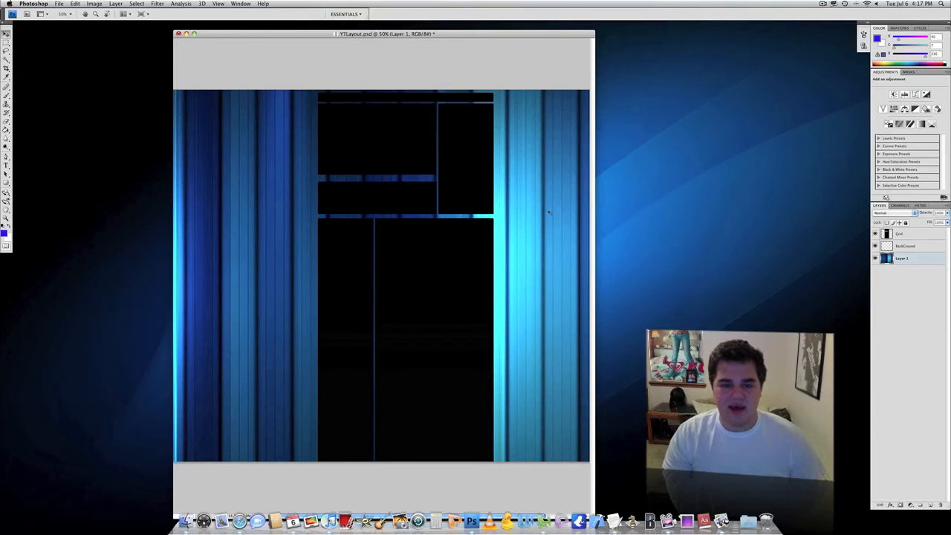
click(6, 218)
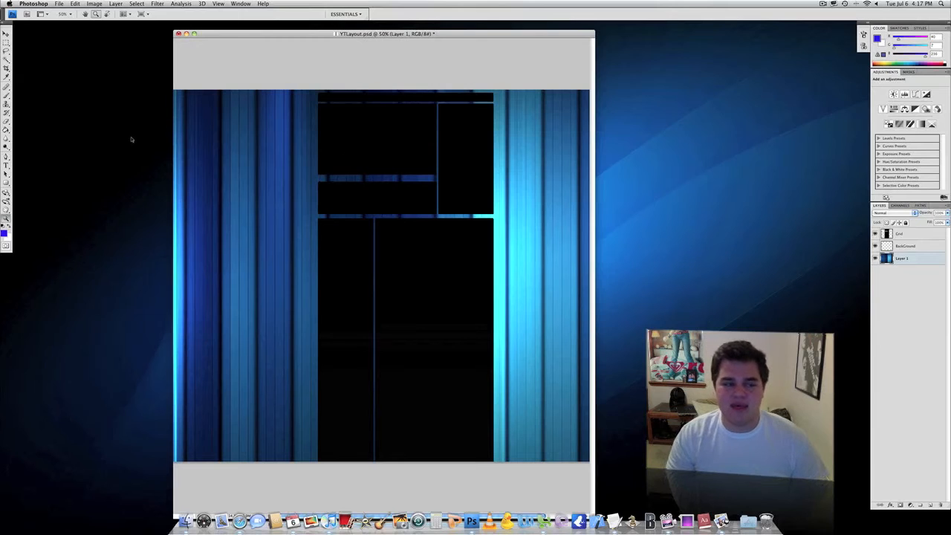
click(6, 35)
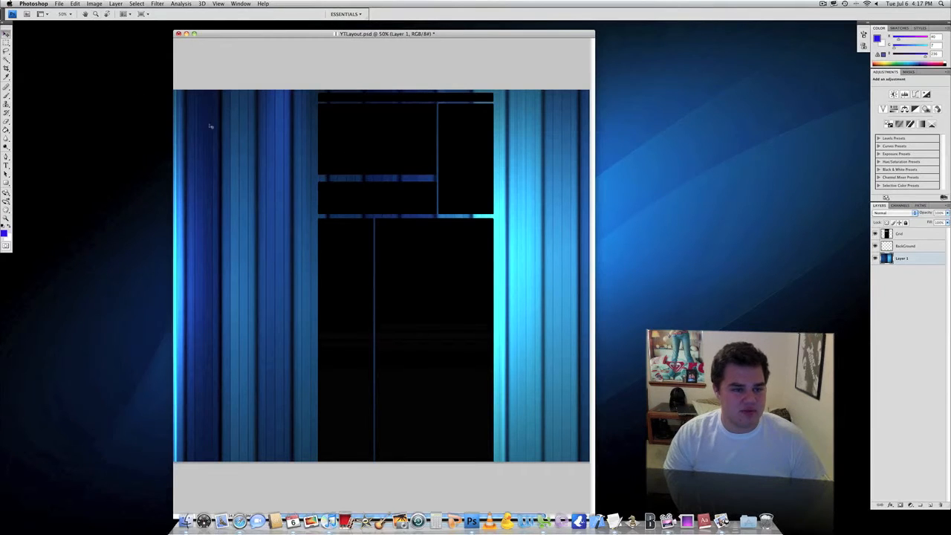
drag(245, 143, 228, 159)
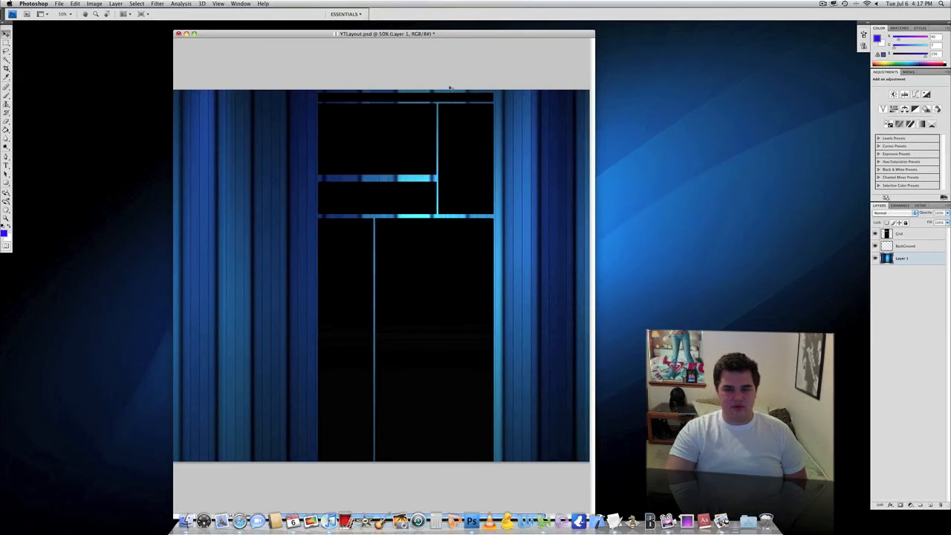
Open iphone2.png from the Desktop and tile it side by side with the YTLayout.psd window.
drag(455, 35, 455, 24)
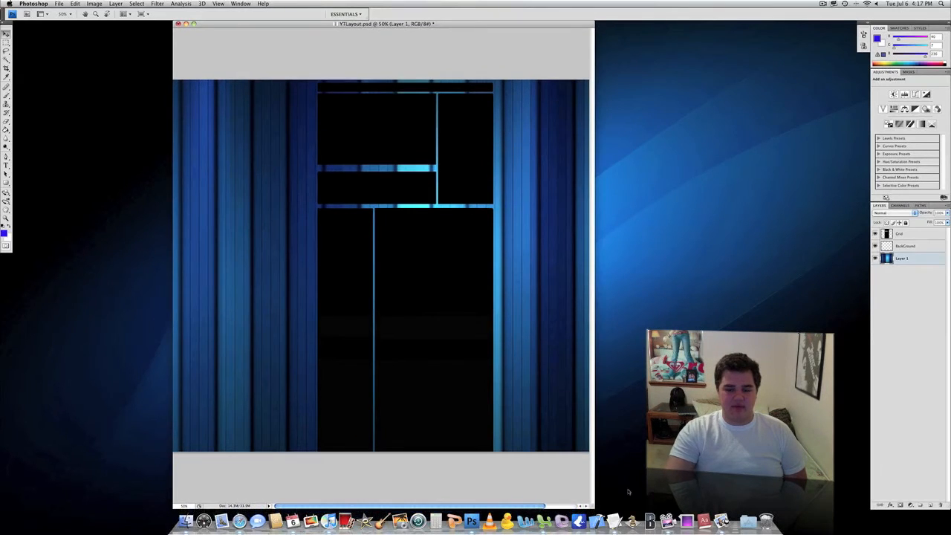
drag(593, 505, 702, 507)
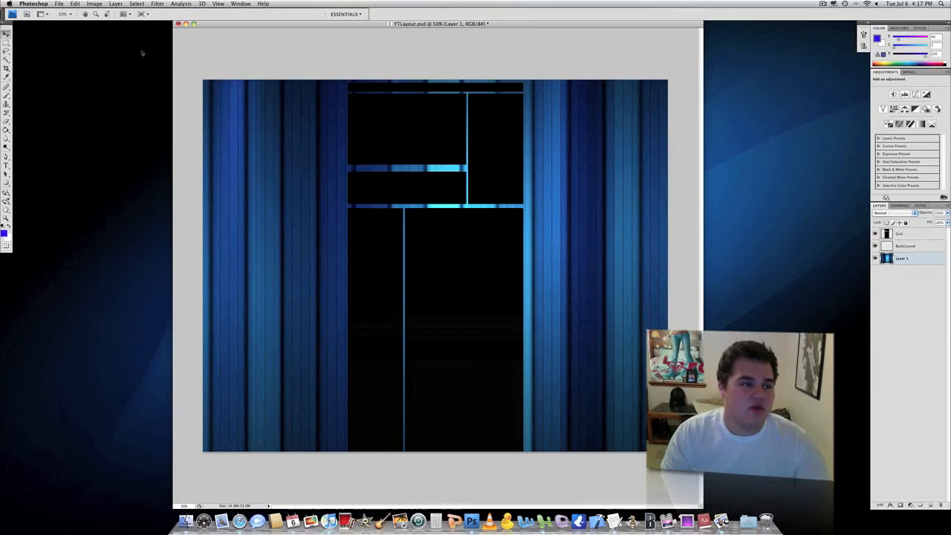
click(59, 3)
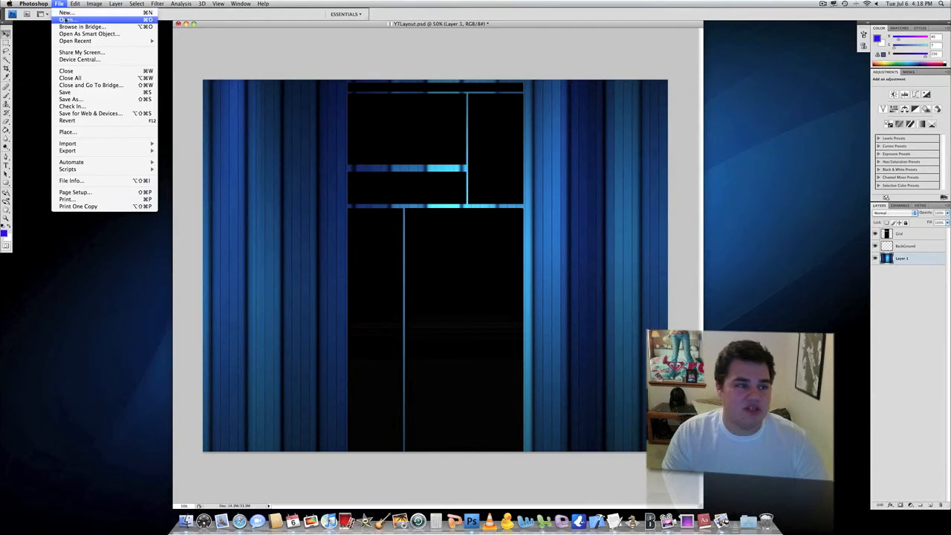
click(66, 20)
double_click(531, 138)
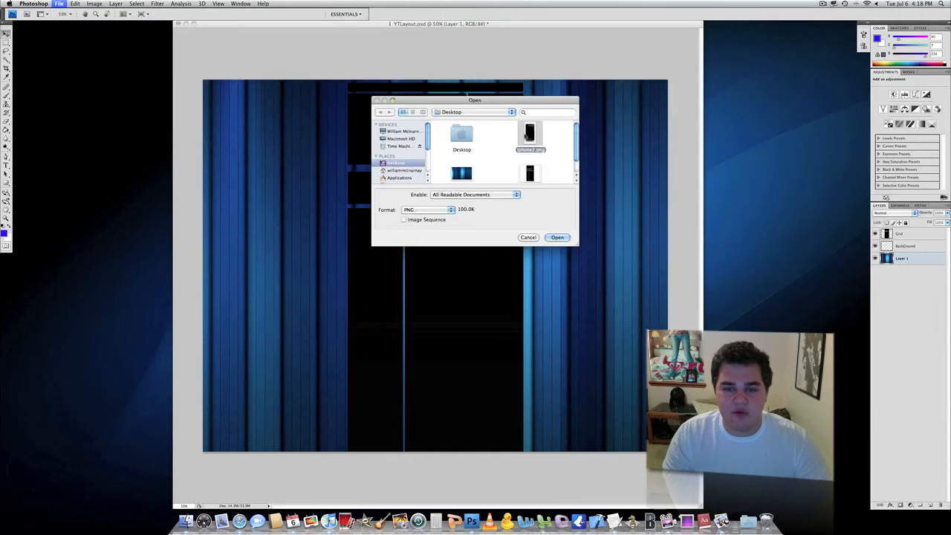
click(121, 15)
click(138, 25)
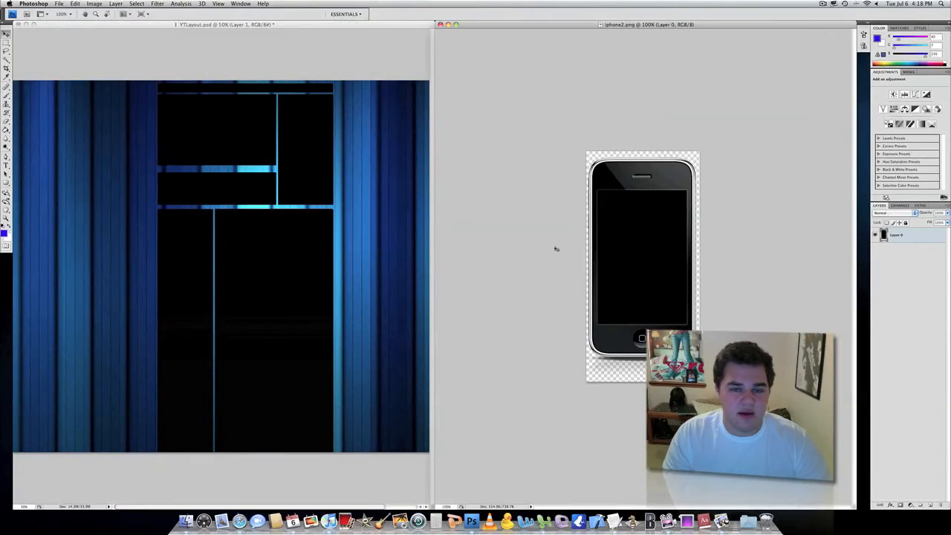
Copy the iPhone image into YTLayout.psd twice, one beside each side of the grid's upper boxes, and close iphone2.png.
drag(627, 252, 122, 133)
drag(640, 225, 372, 125)
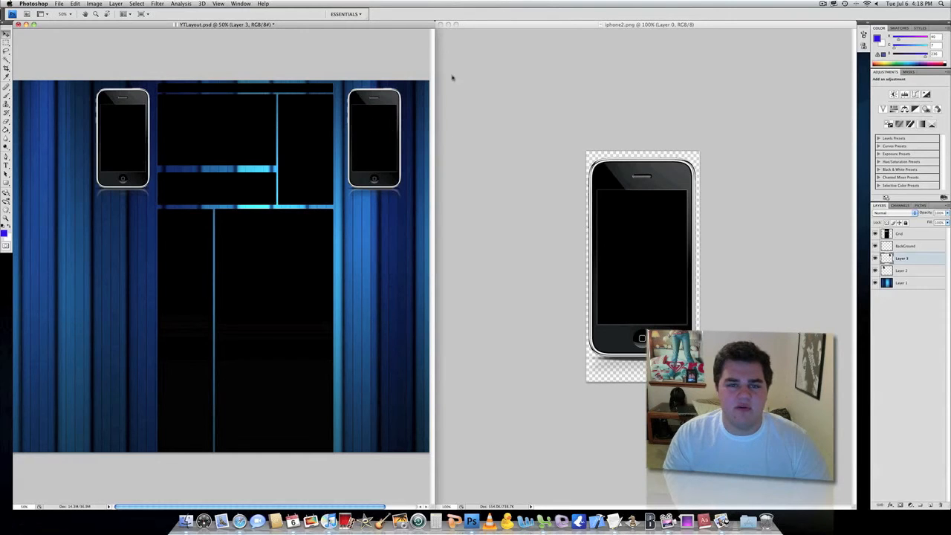
click(439, 25)
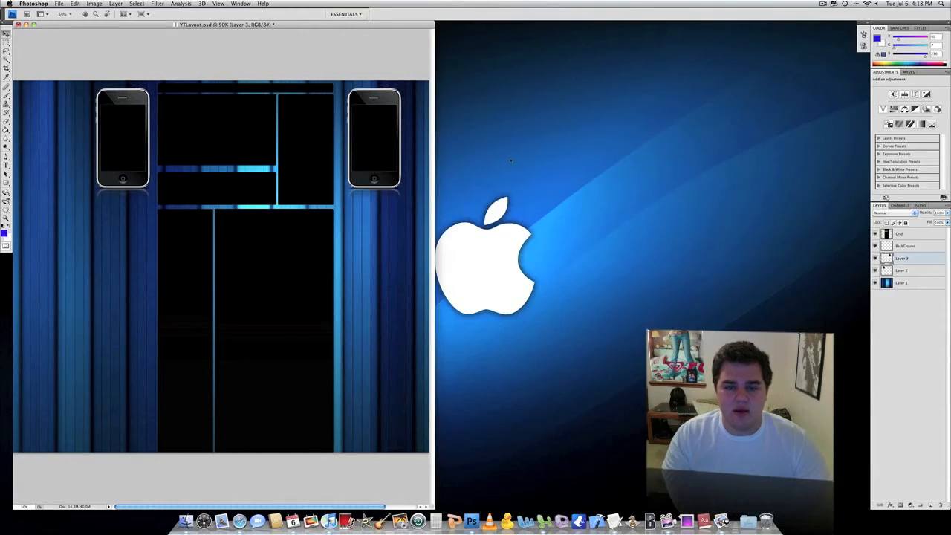
Move and enlarge the YTLayout.psd window and display the document at 100% zoom.
drag(332, 26, 489, 25)
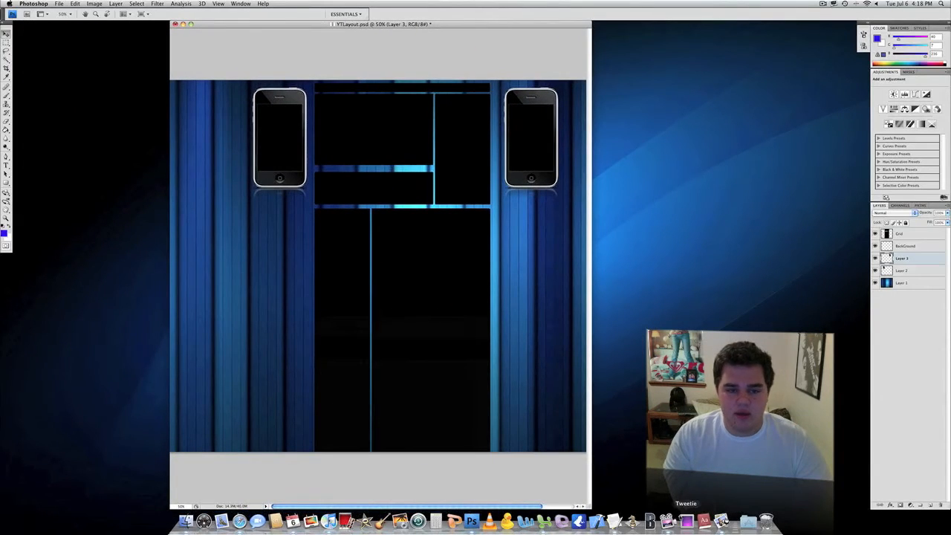
drag(589, 506, 724, 493)
click(6, 221)
click(462, 135)
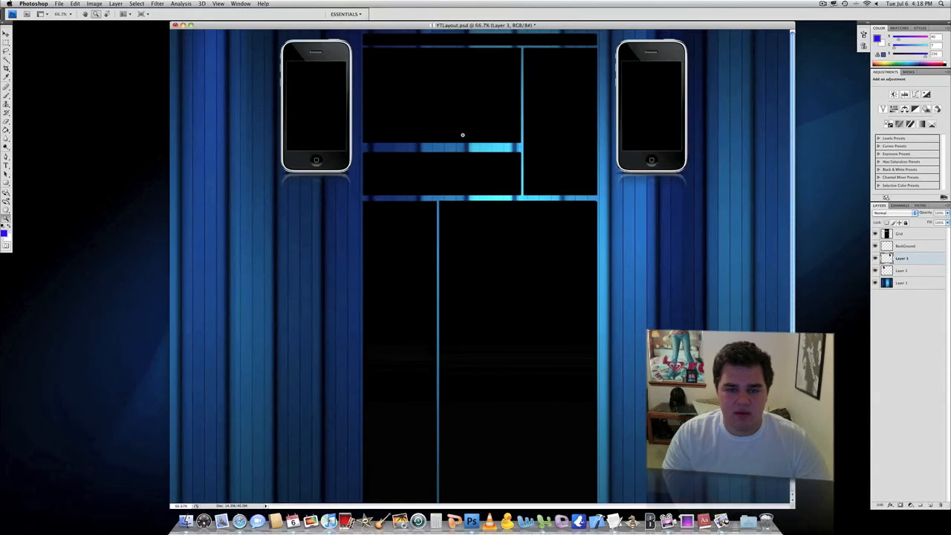
click(480, 121)
click(433, 107)
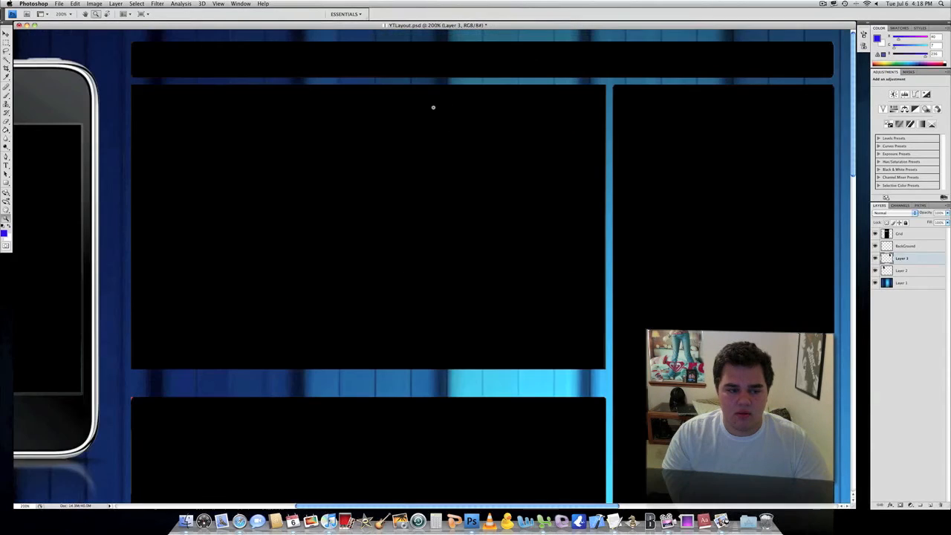
double_click(7, 219)
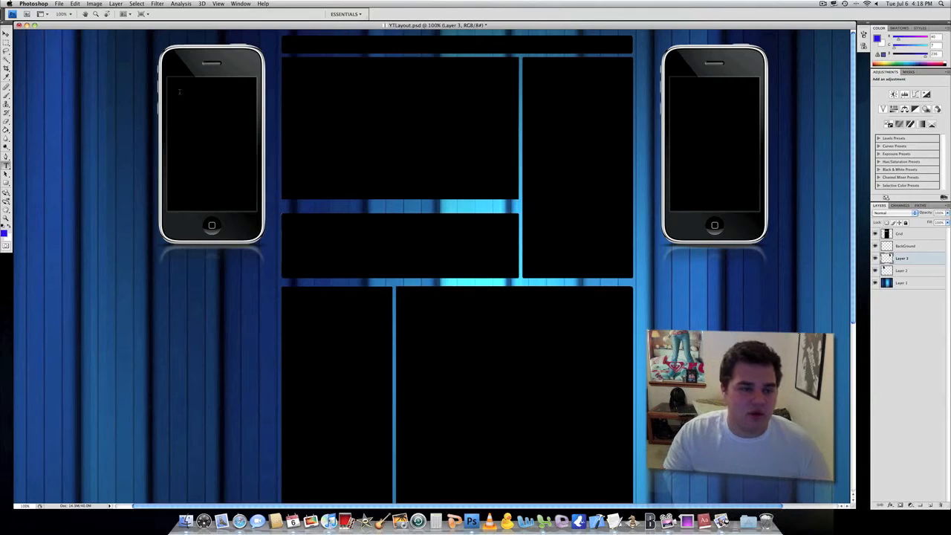
Add the text "Featured Video" on two lines in the upper part of the left iPhone's screen.
click(179, 91)
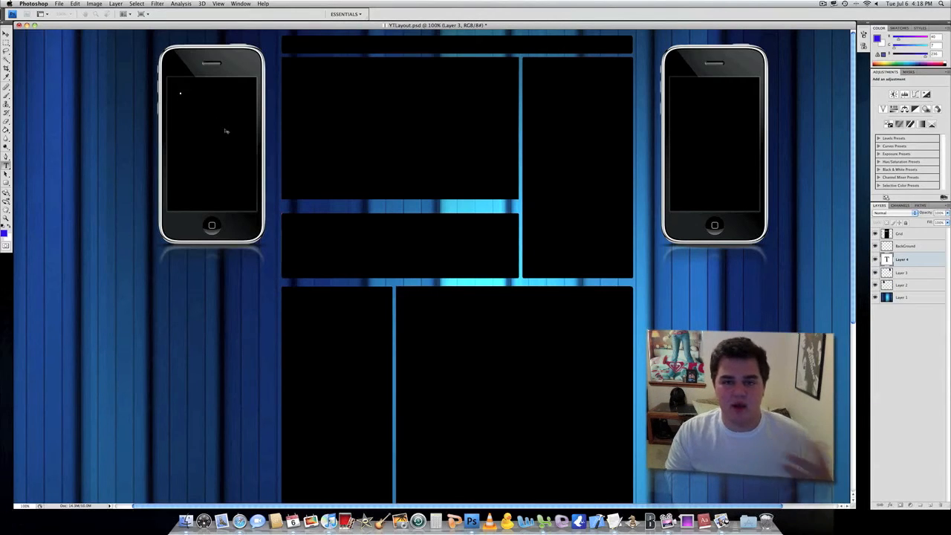
text(Fe)
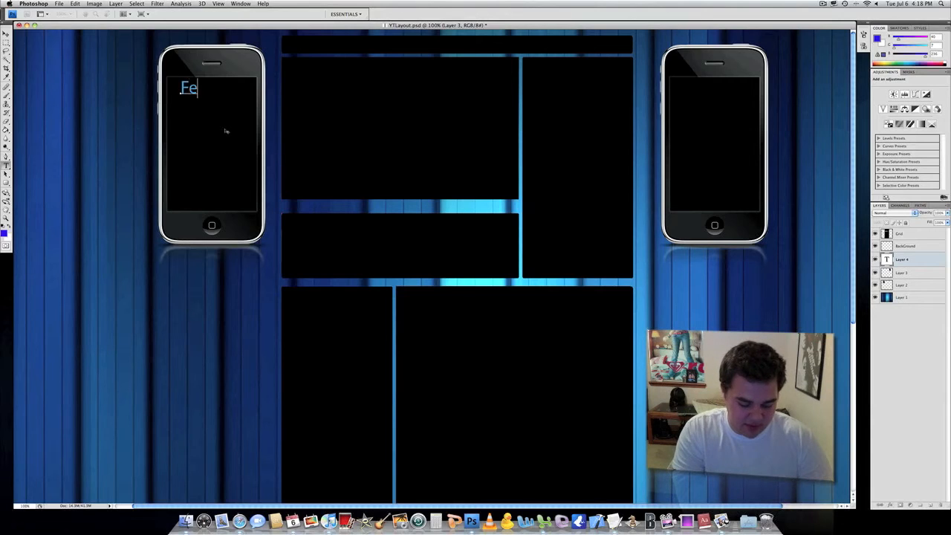
text(atured Vide)
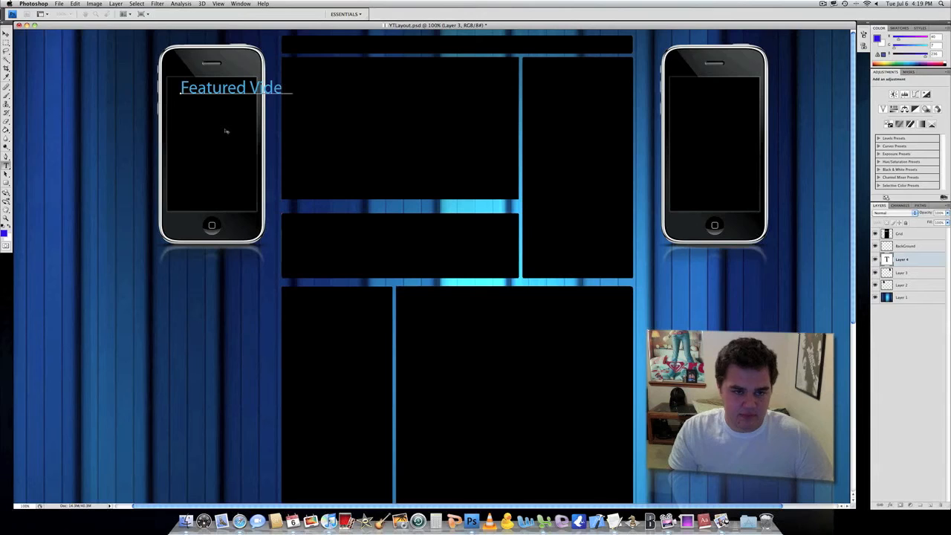
key(Left)
key(Left)
key(Left)
key(Left)
key(Left)
key(Return)
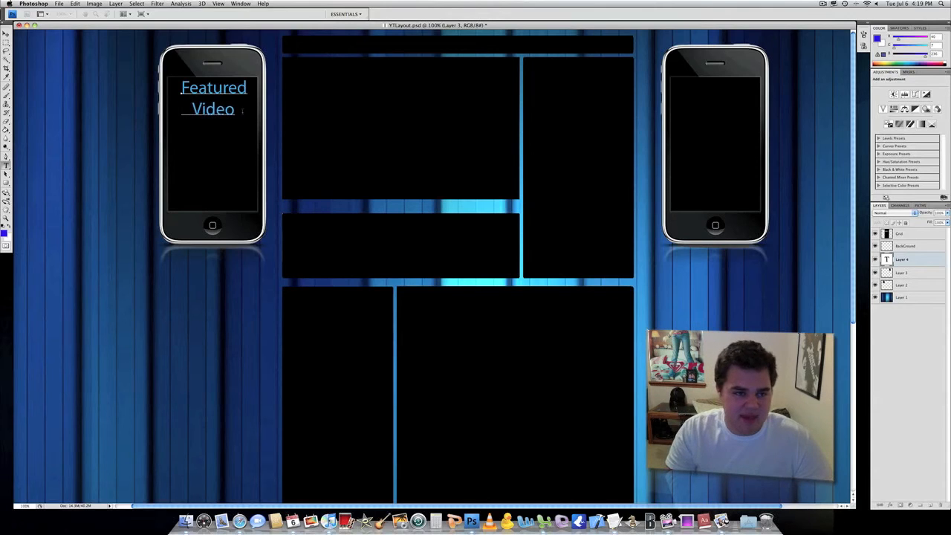
Recolour the "Featured Video" text white and shift it slightly lower on the phone's screen.
drag(241, 110, 165, 85)
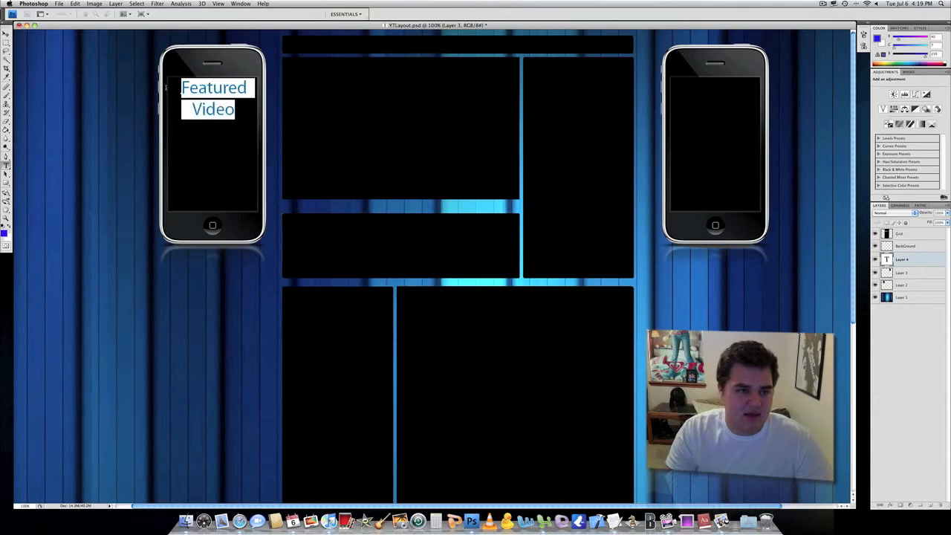
click(9, 227)
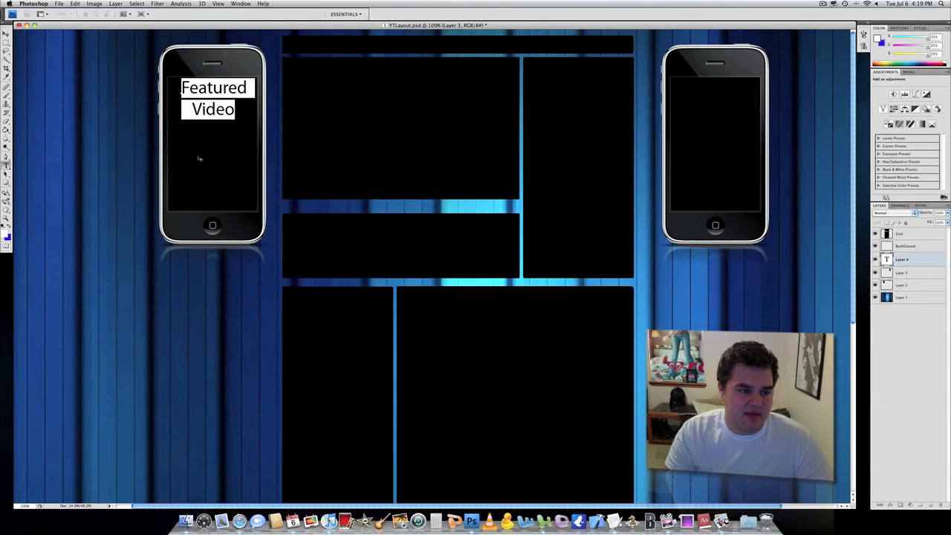
click(6, 35)
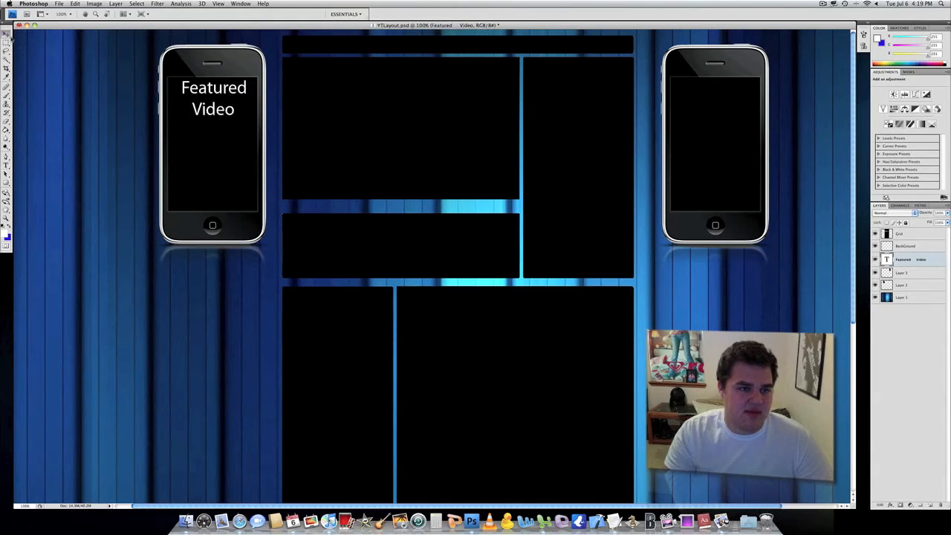
drag(208, 89, 207, 94)
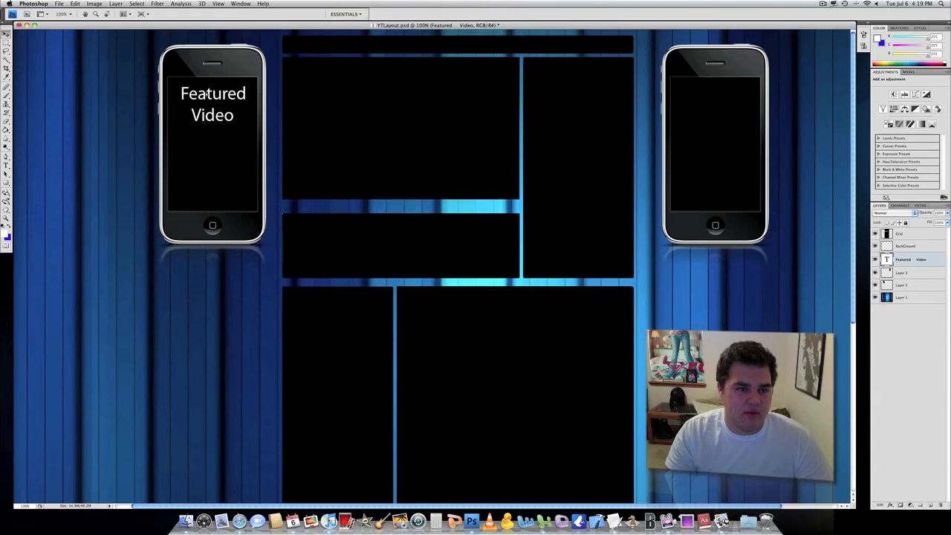
key(Down)
key(Down)
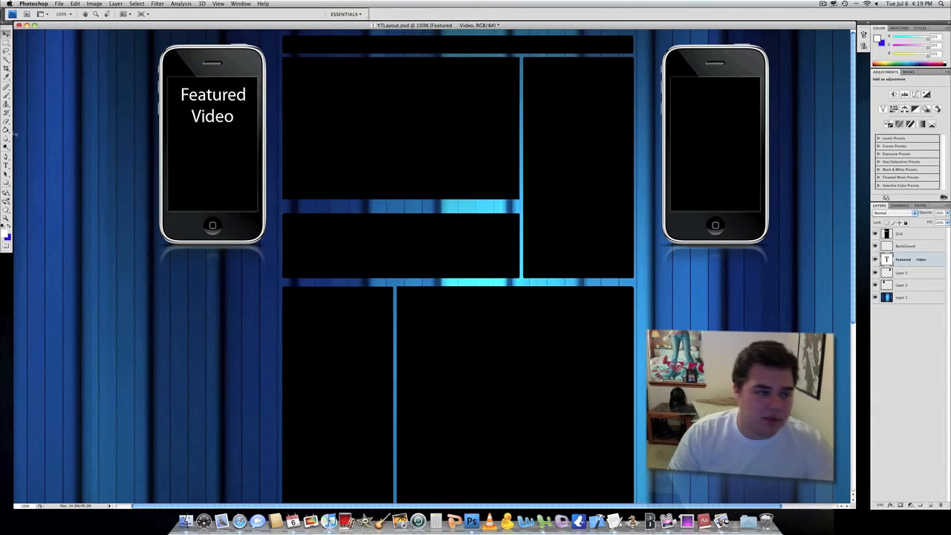
Add the white text "Uploaded Videos" on two lines on the right iPhone's screen and centre it there.
click(6, 165)
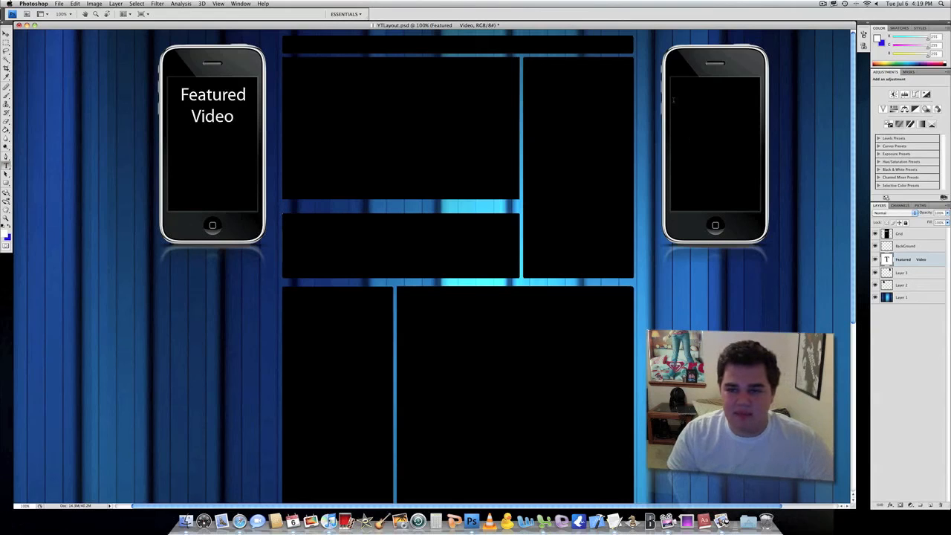
click(679, 96)
text(Up)
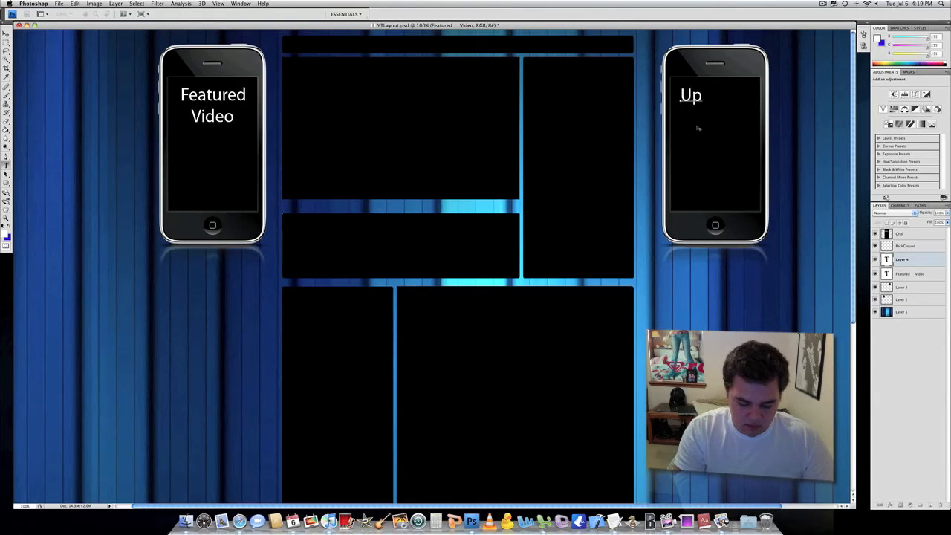
text(loaded Vi)
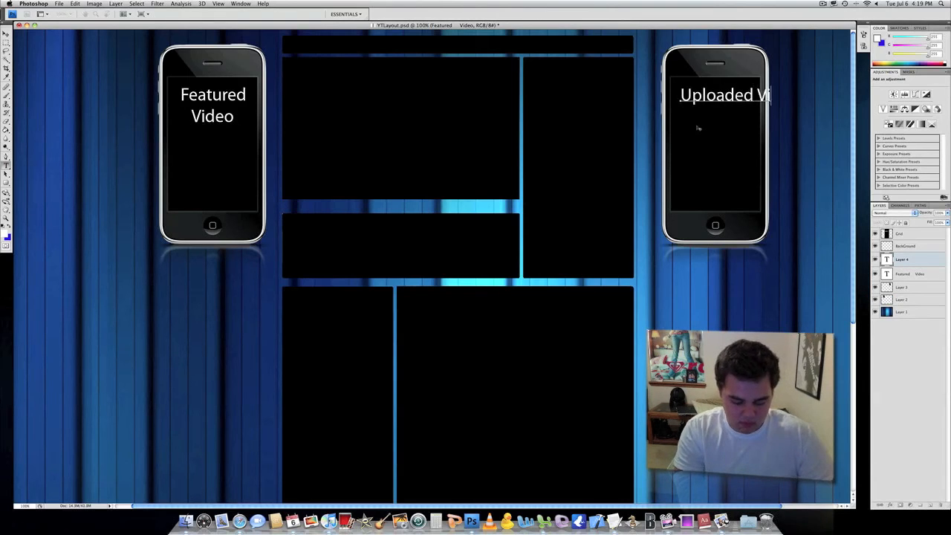
text(deos)
key(Left)
key(Left)
key(Left)
key(Left)
key(Left)
key(Left)
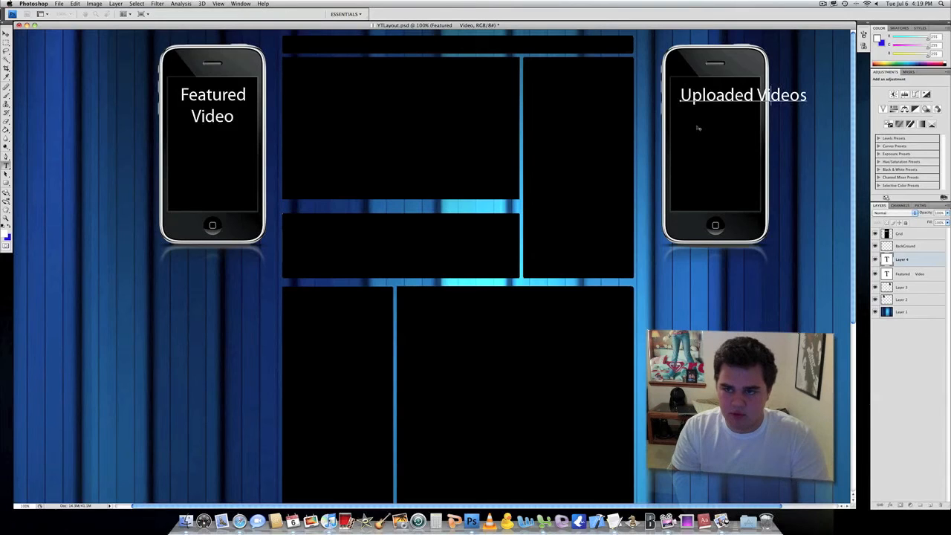
key(Return)
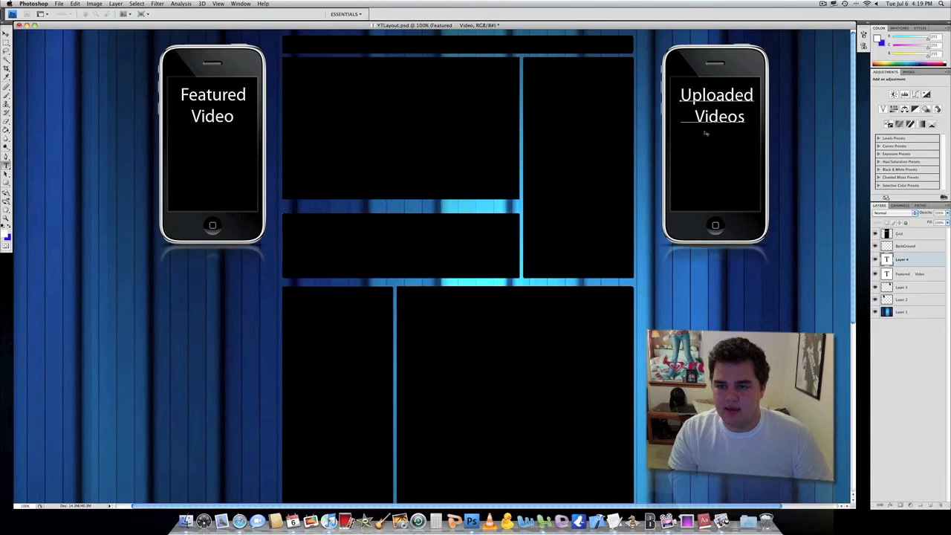
click(6, 43)
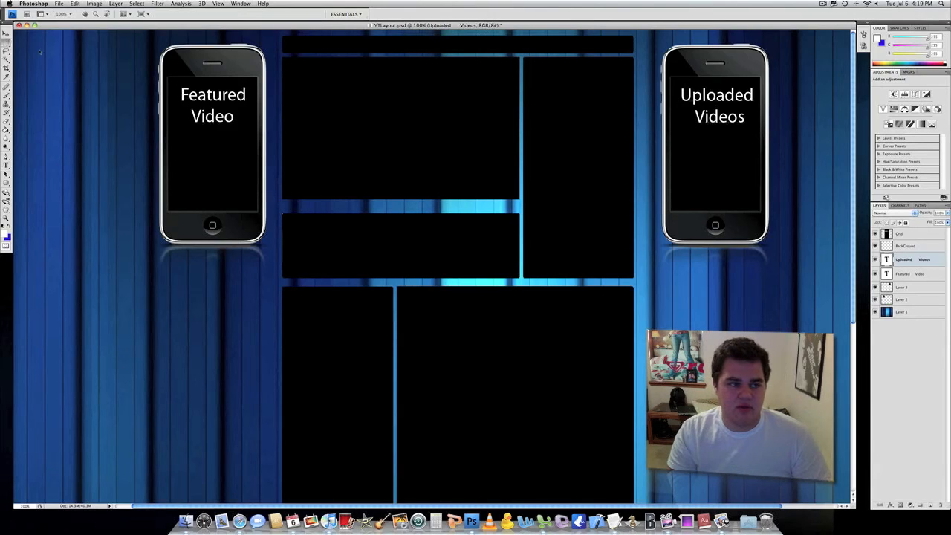
drag(705, 117, 702, 119)
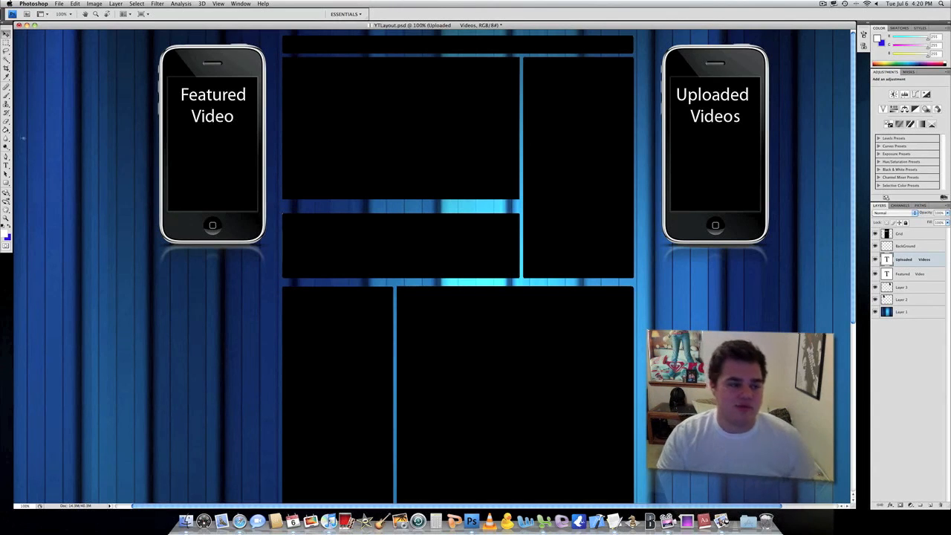
Choose the Paint Bucket and set the foreground colour to a dark navy blue.
click(5, 130)
click(8, 226)
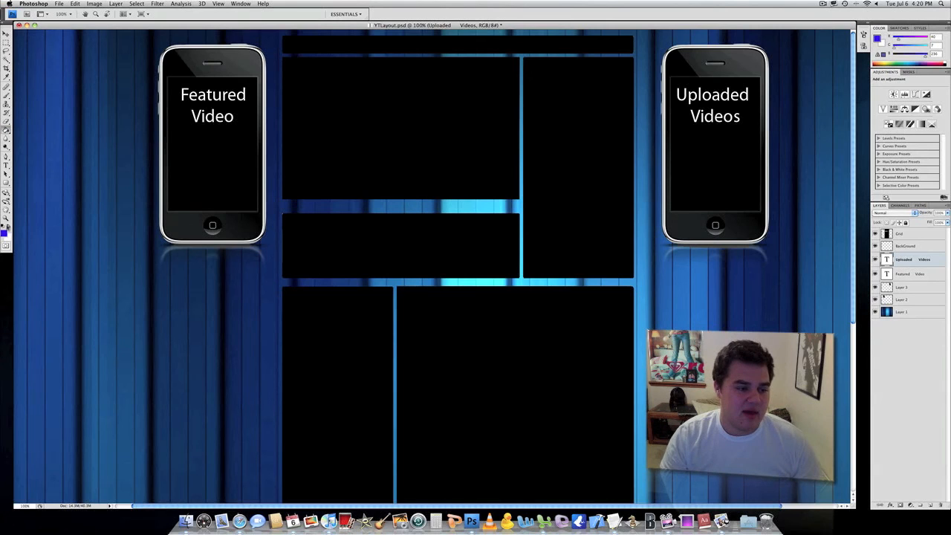
click(6, 232)
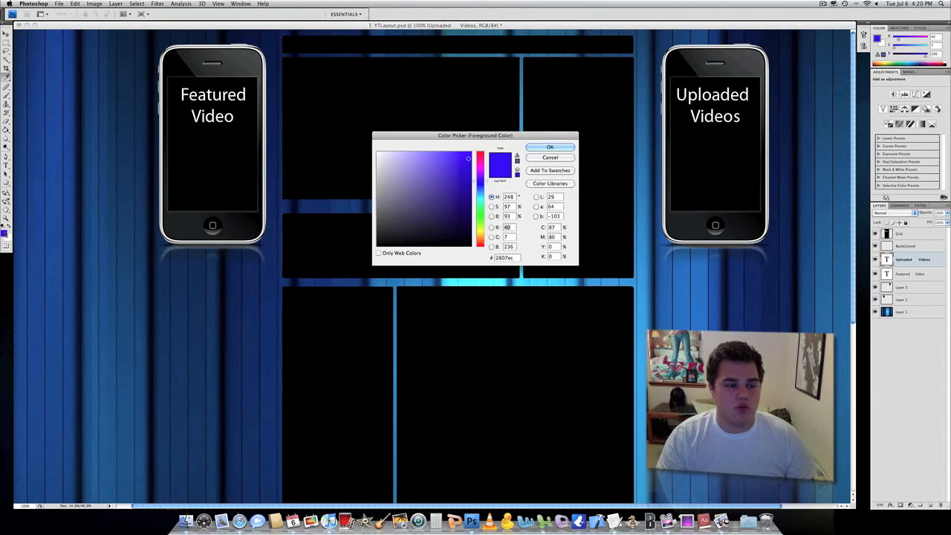
click(550, 146)
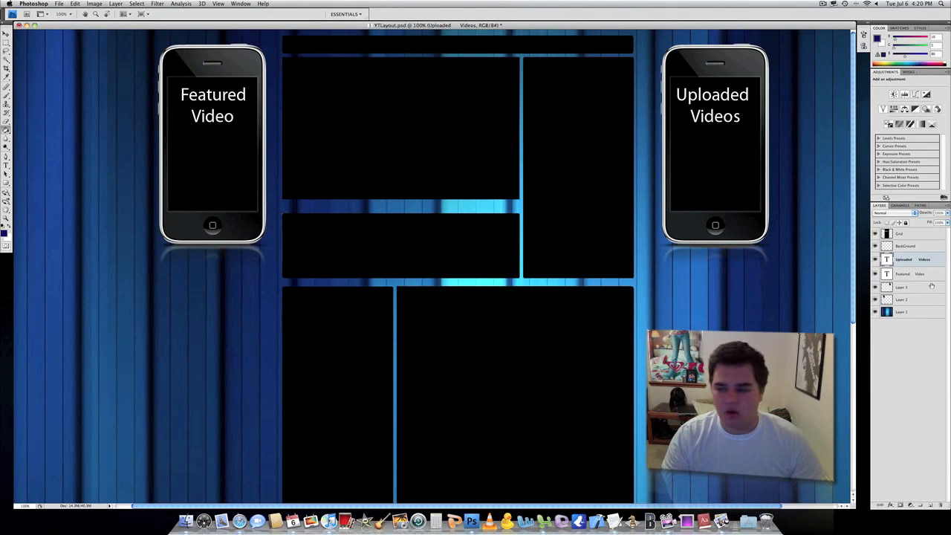
Fill all six black boxes on the Grid layer with the dark navy blue.
click(901, 234)
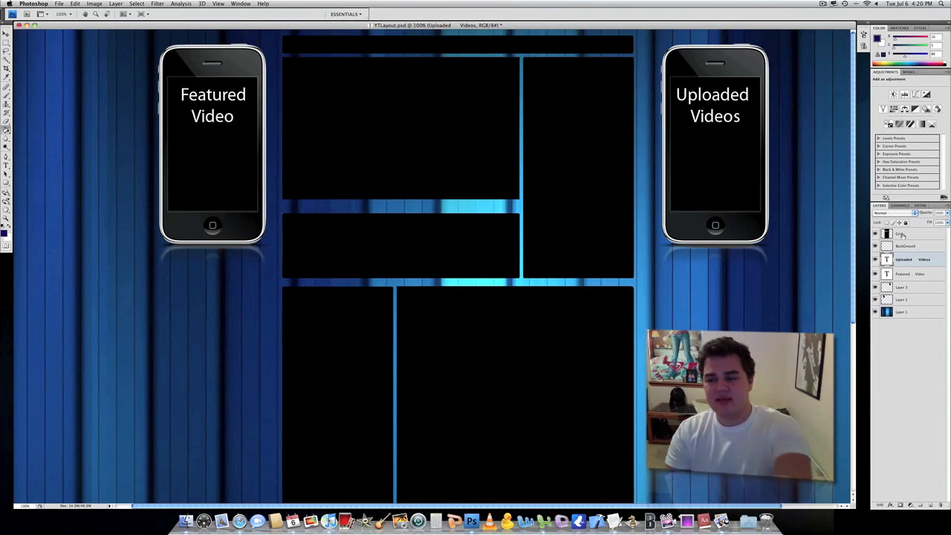
click(419, 131)
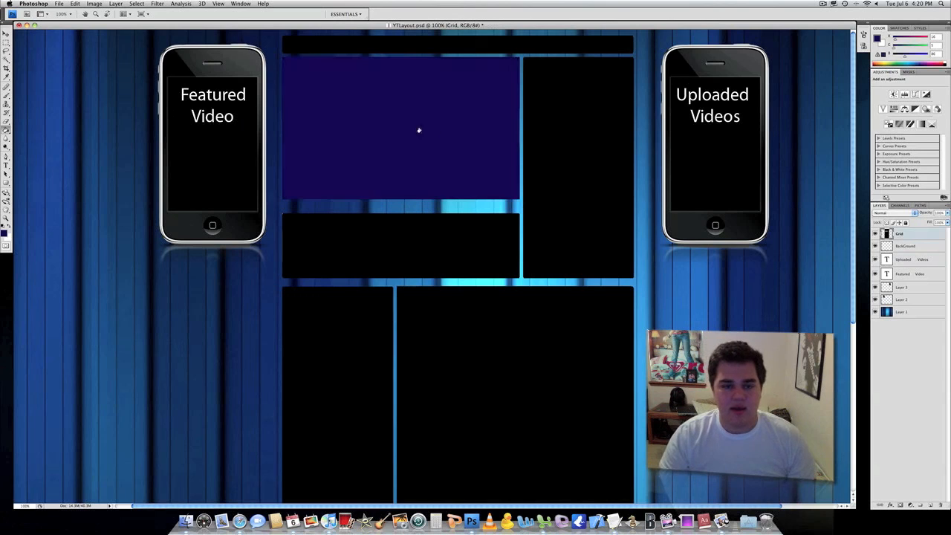
click(553, 110)
click(521, 44)
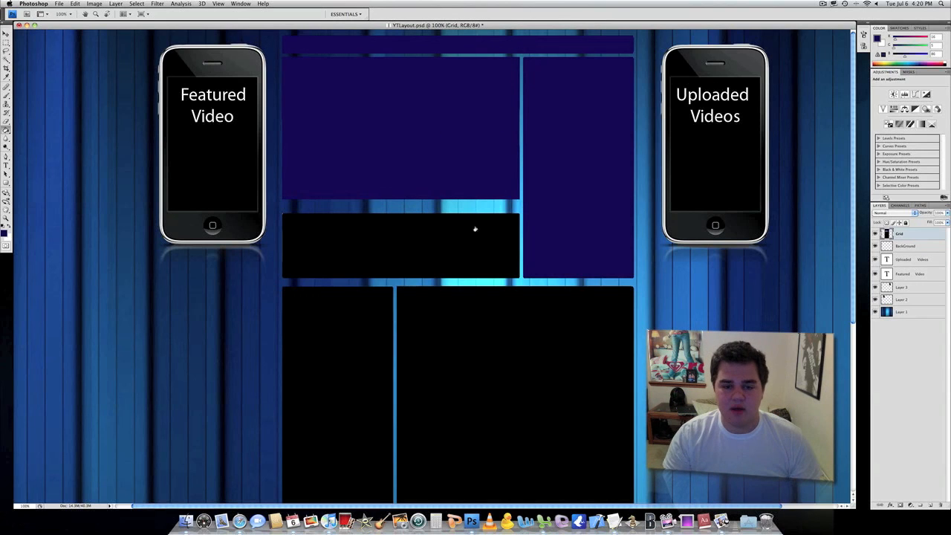
click(475, 228)
click(346, 307)
click(483, 332)
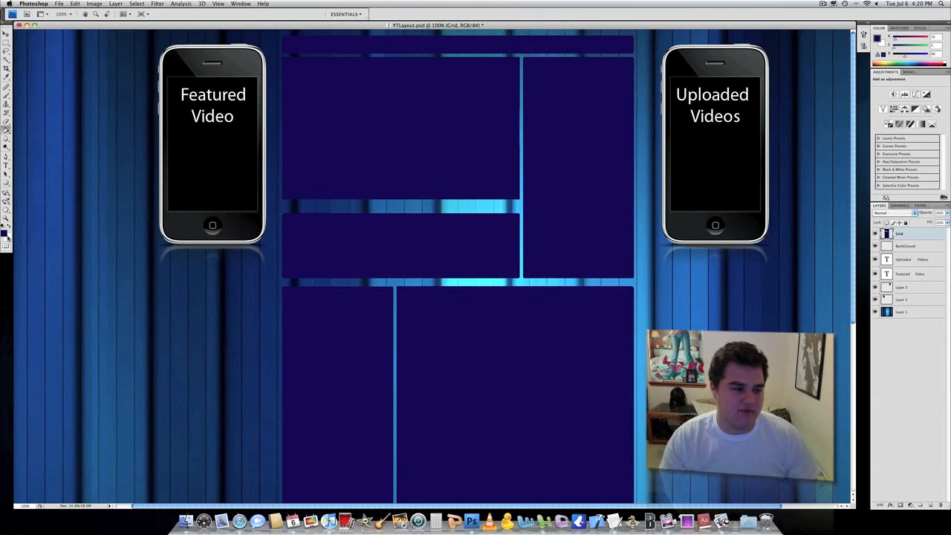
Set the foreground colour to the darker navy #0c043f and refill all the grid boxes with it.
click(5, 233)
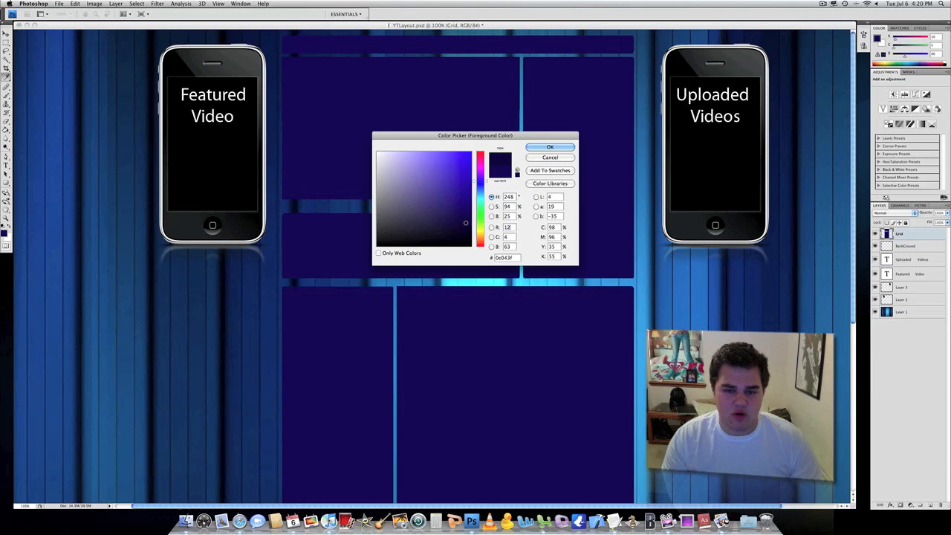
click(551, 145)
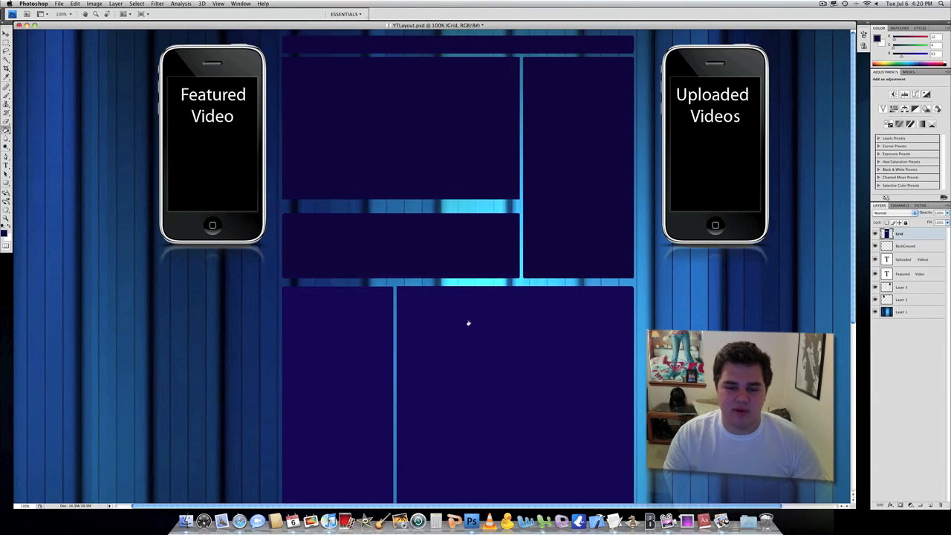
scroll(439, 185, down, 6)
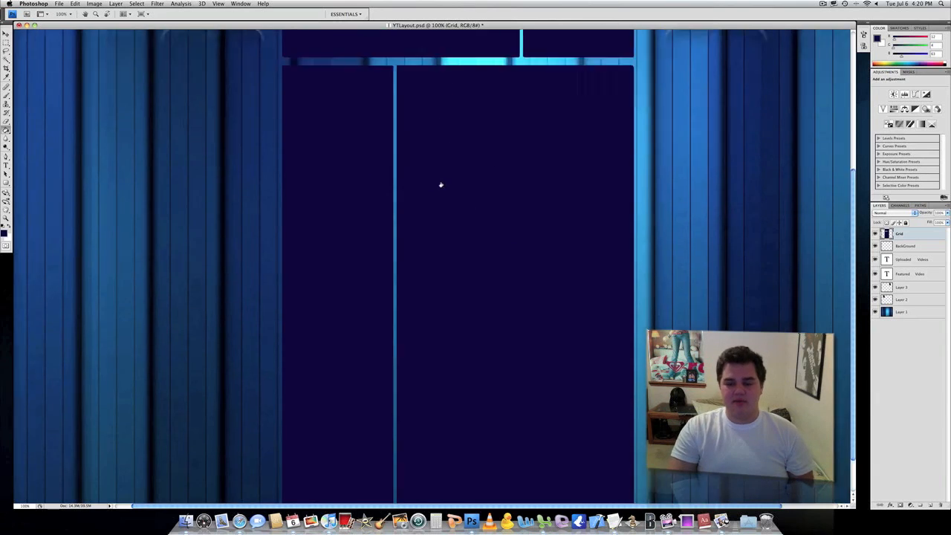
scroll(441, 184, up, 6)
scroll(441, 184, right, 1)
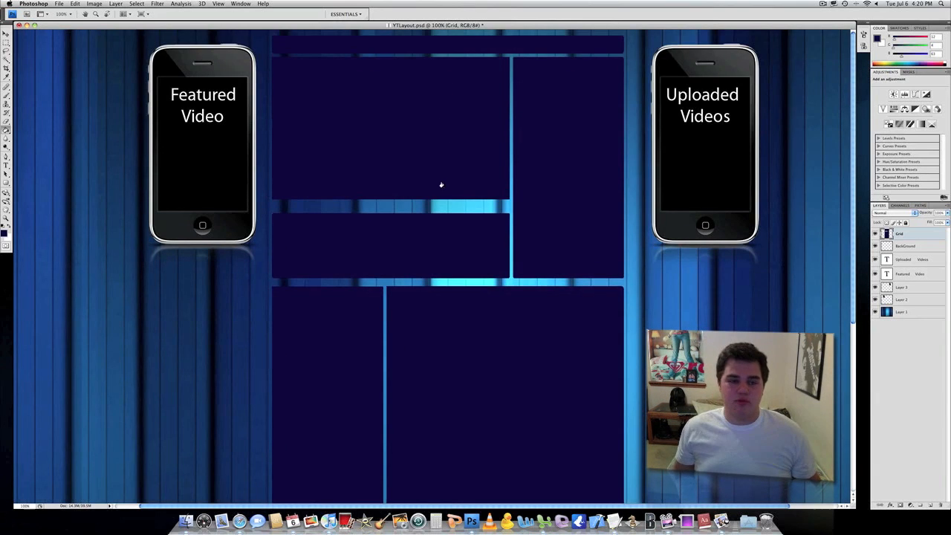